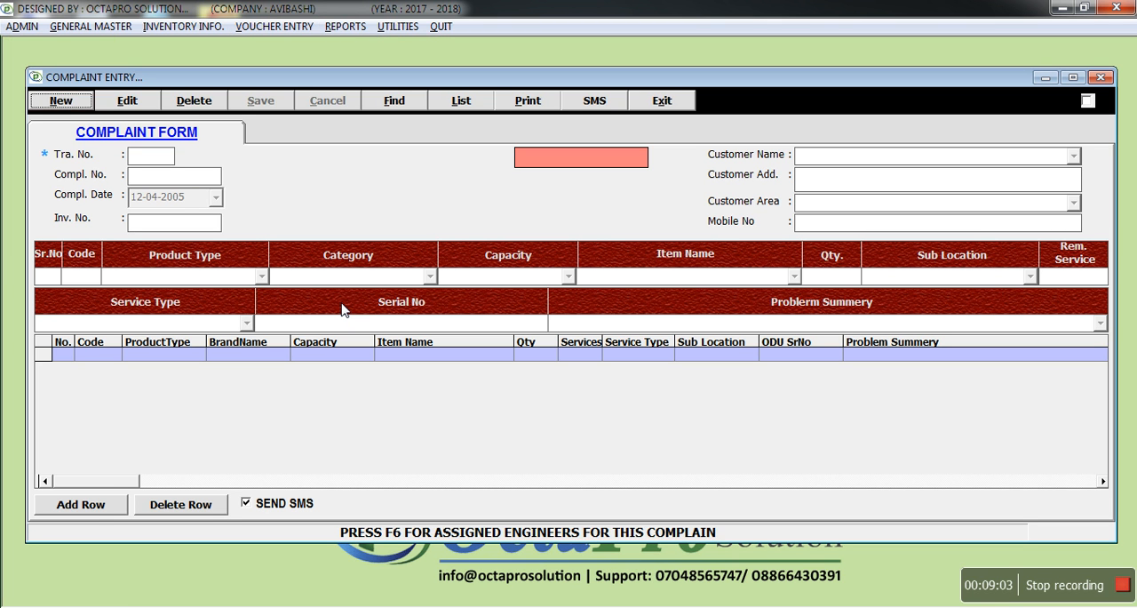
- Start a new complaint and load the CURE N CARE CHILDREN HOSPITAL entry of type A dated 07-07-2017 from the sales/AMC list
{"action": "key", "text": "Return"}
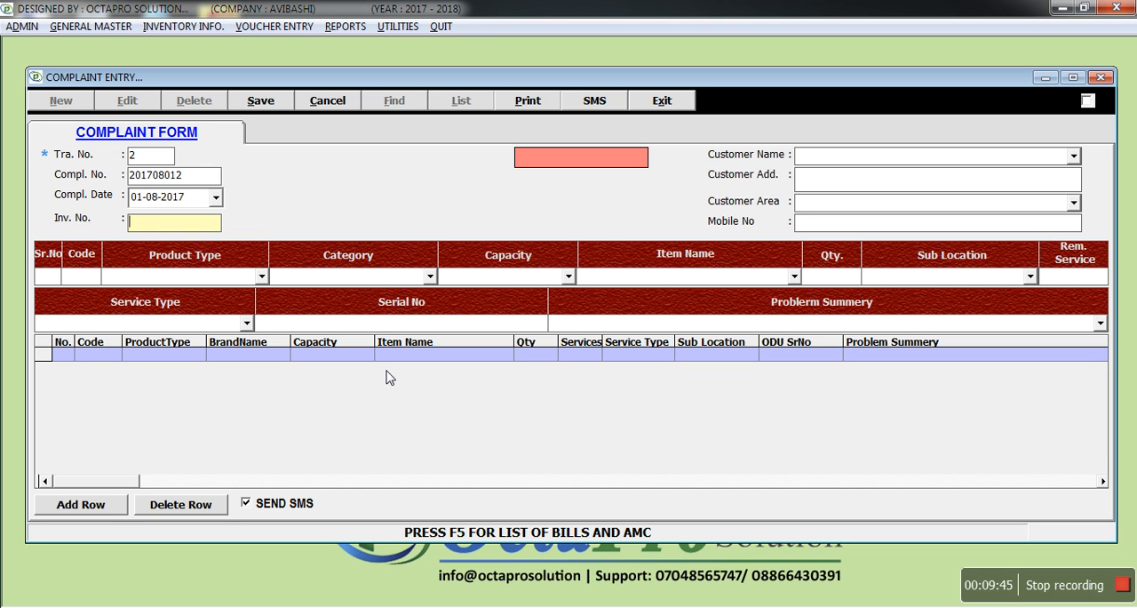
{"action": "key", "text": "F5"}
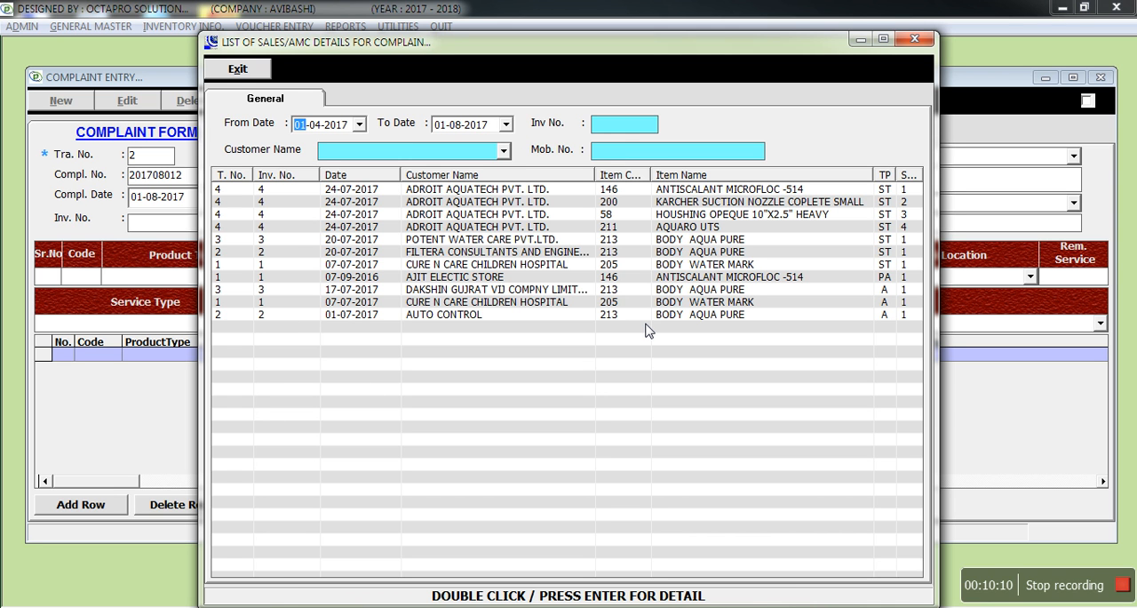
{"action": "left_click", "coordinate": [427, 305]}
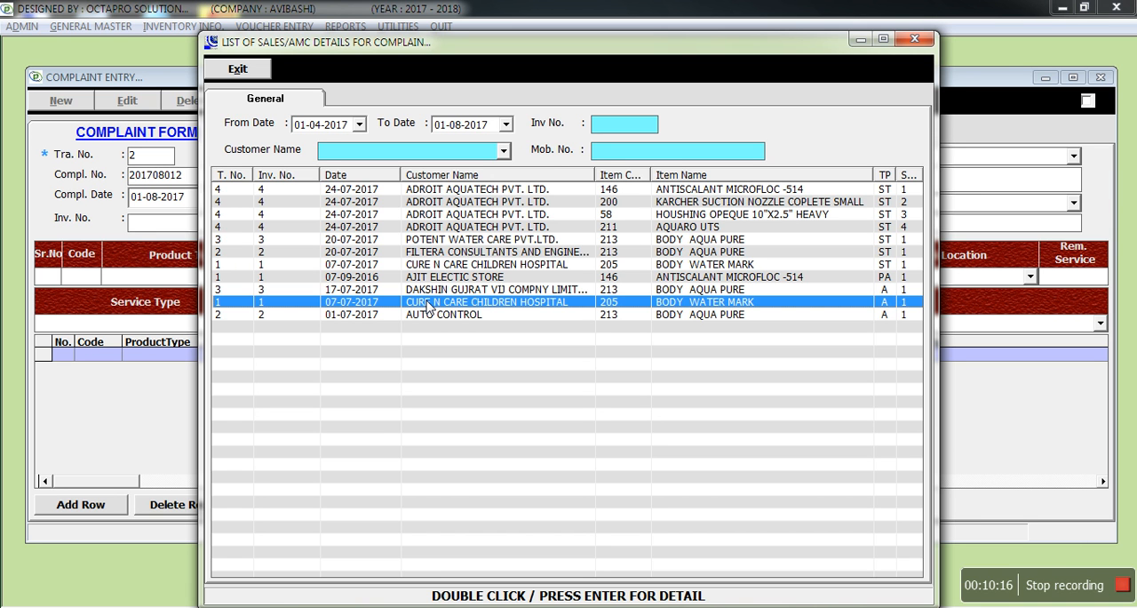
{"action": "double_click", "coordinate": [428, 305]}
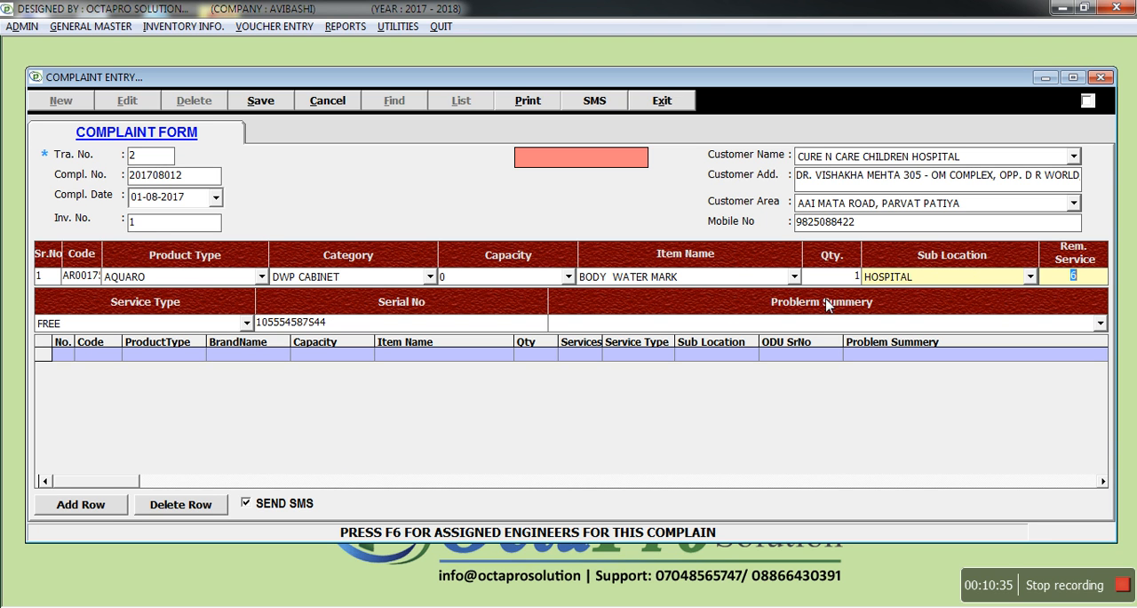
- Keep the sub location HOSPITAL and service type FREE, set the problem summary to WATER LEVEL and add the item row to the complaint
{"action": "left_click", "coordinate": [1030, 277]}
{"action": "left_click", "coordinate": [1031, 276]}
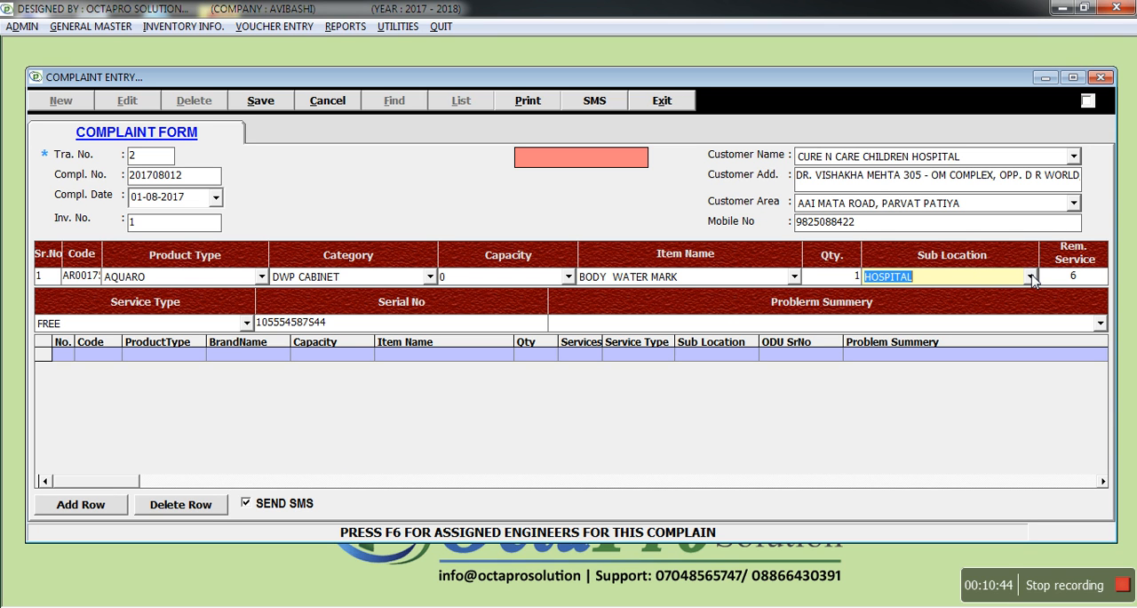
{"action": "key", "text": "Return"}
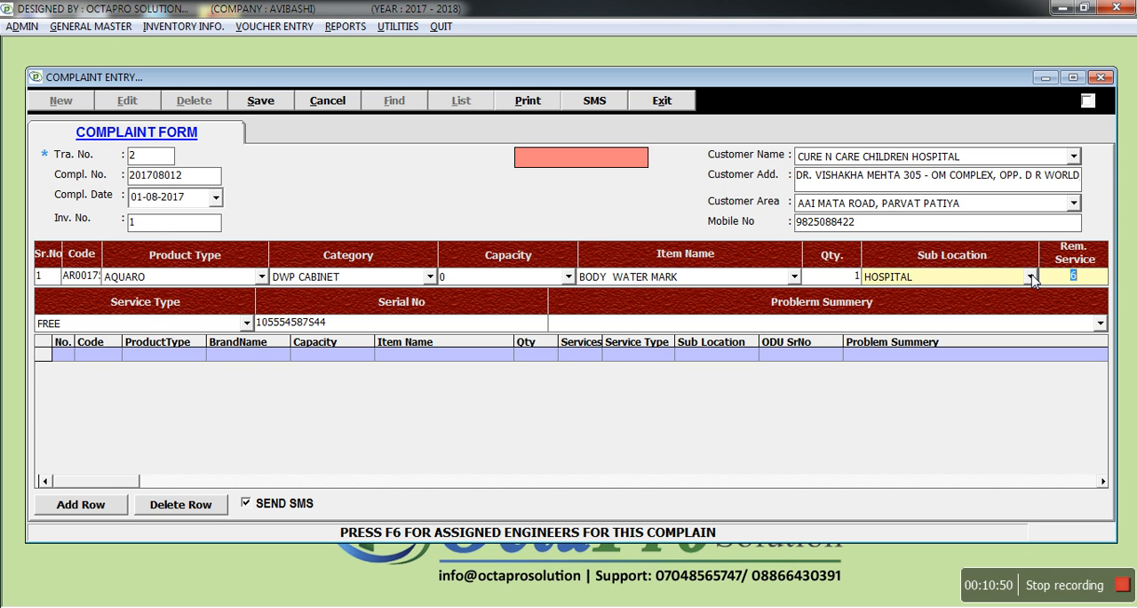
{"action": "key", "text": "Return"}
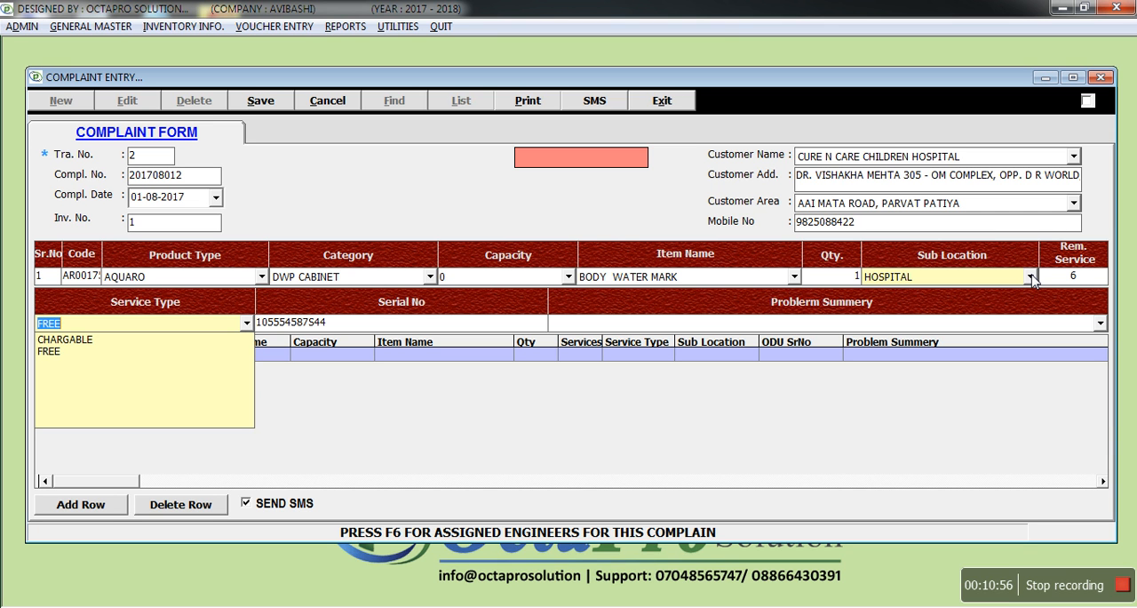
{"action": "key", "text": "Return"}
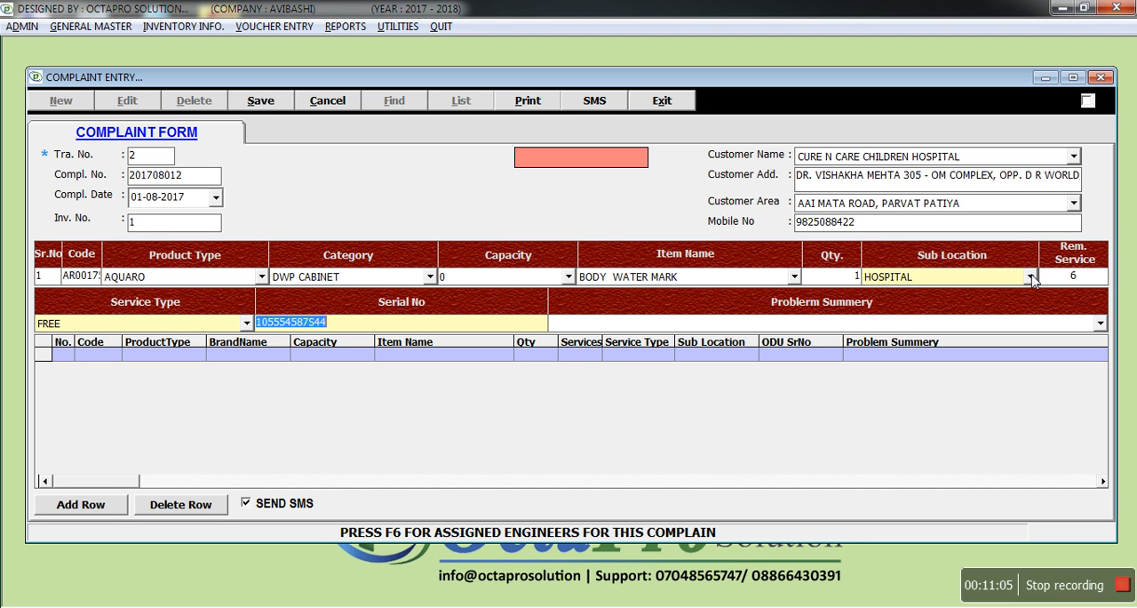
{"action": "key", "text": "Return"}
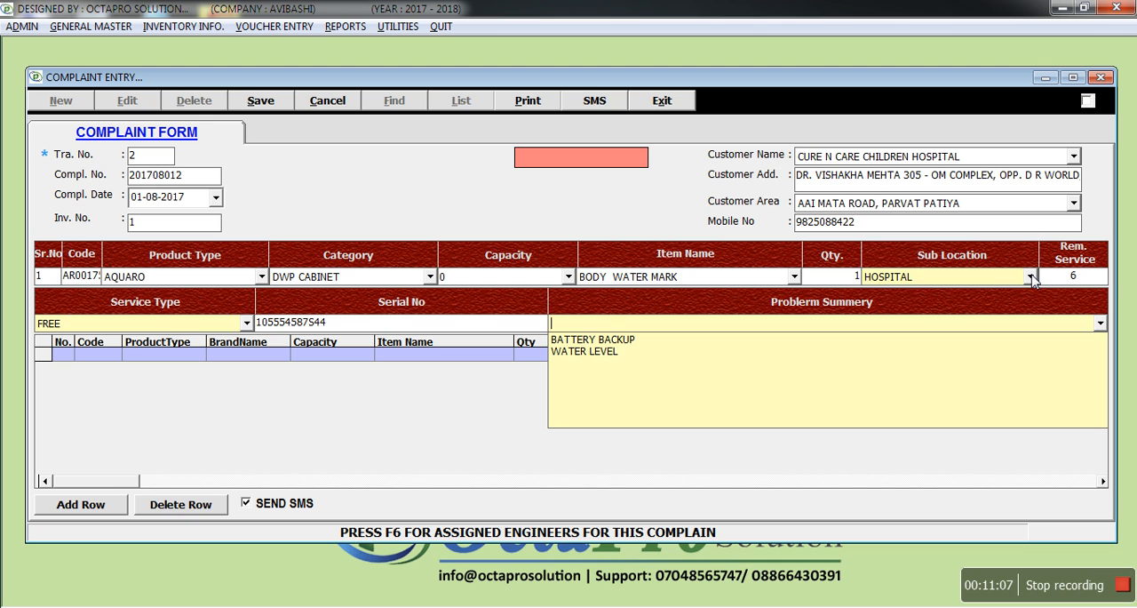
{"action": "key", "text": "Down"}
{"action": "key", "text": "Down"}
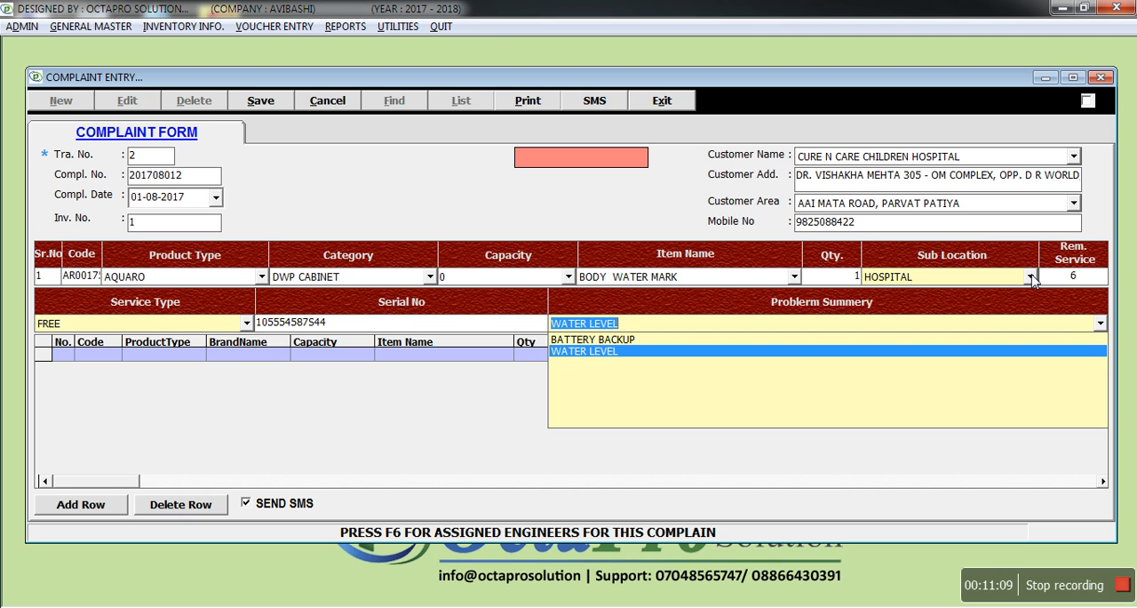
{"action": "key", "text": "Up"}
{"action": "key", "text": "Down"}
{"action": "key", "text": "Return"}
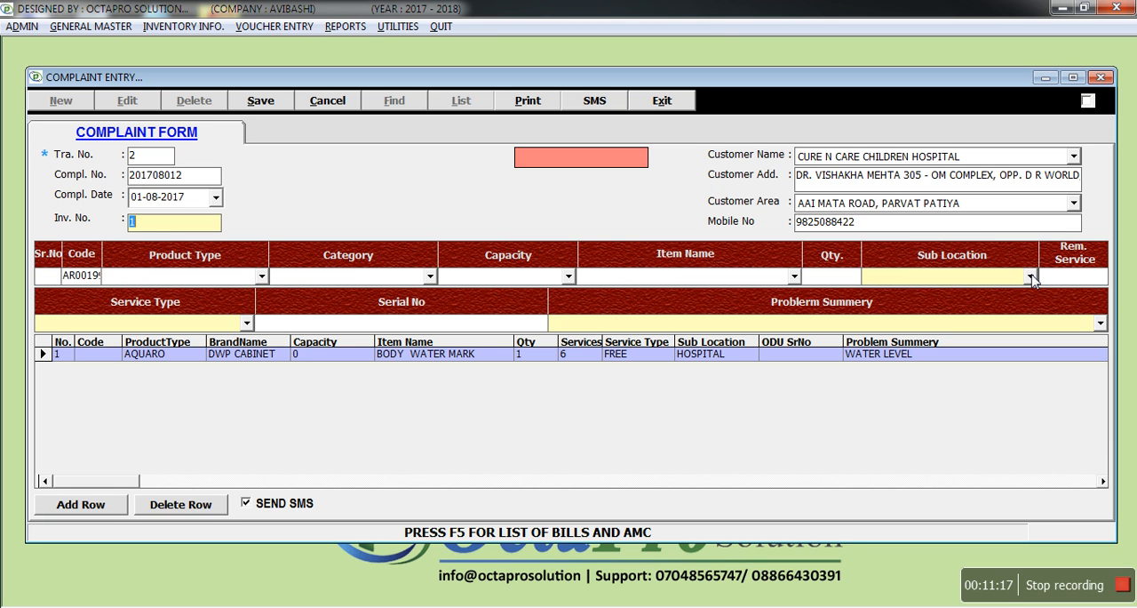
- Save the new complaint and close the complaint entry form
{"action": "key", "text": "Return"}
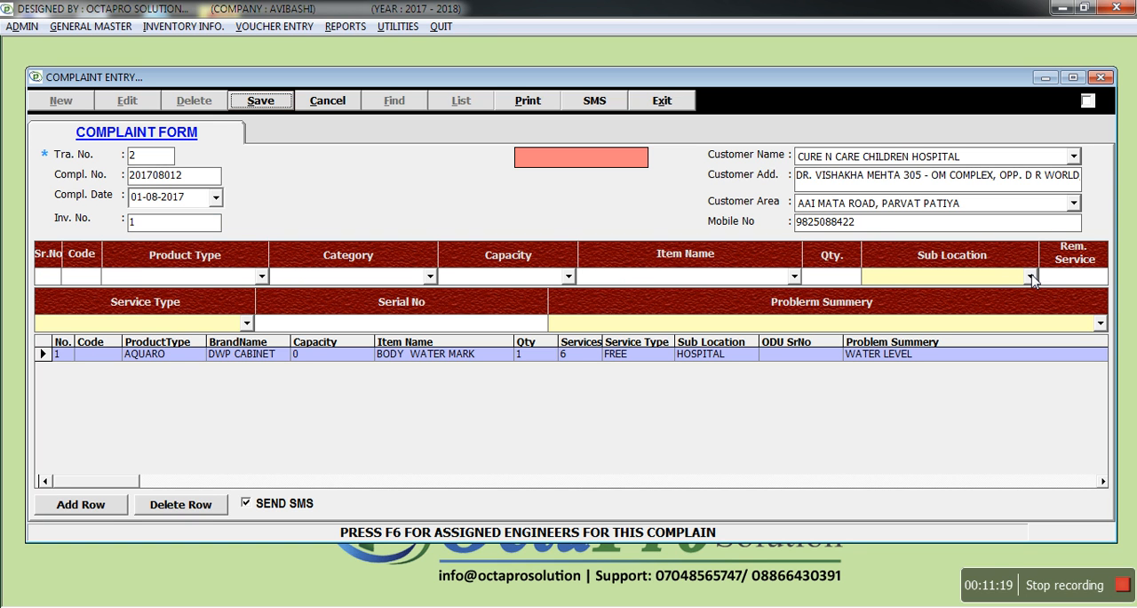
{"action": "key", "text": "Return"}
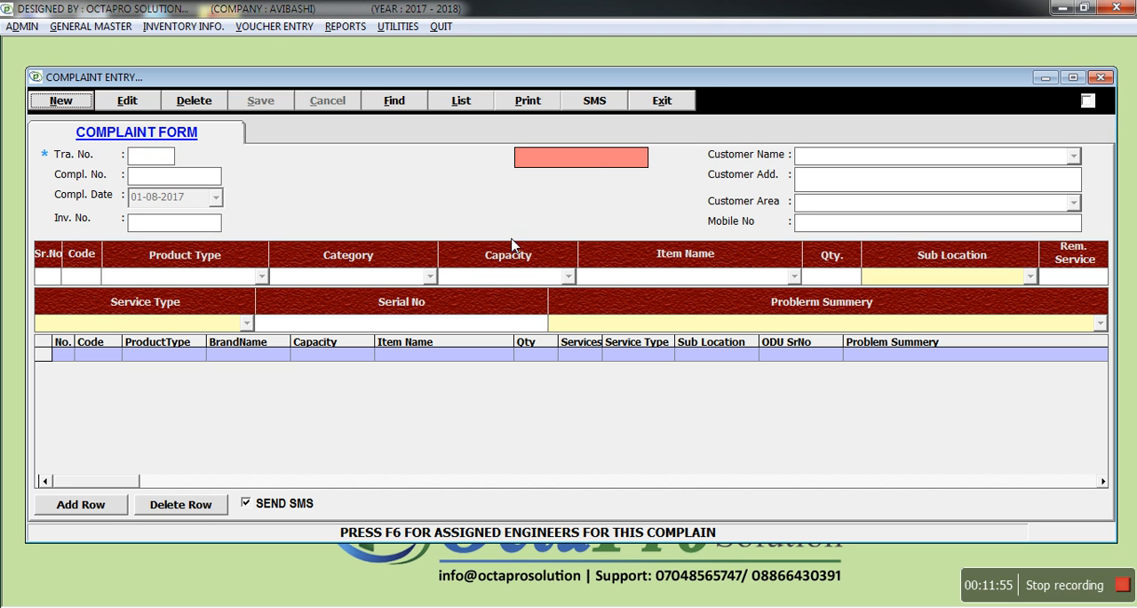
{"action": "left_click", "coordinate": [681, 103]}
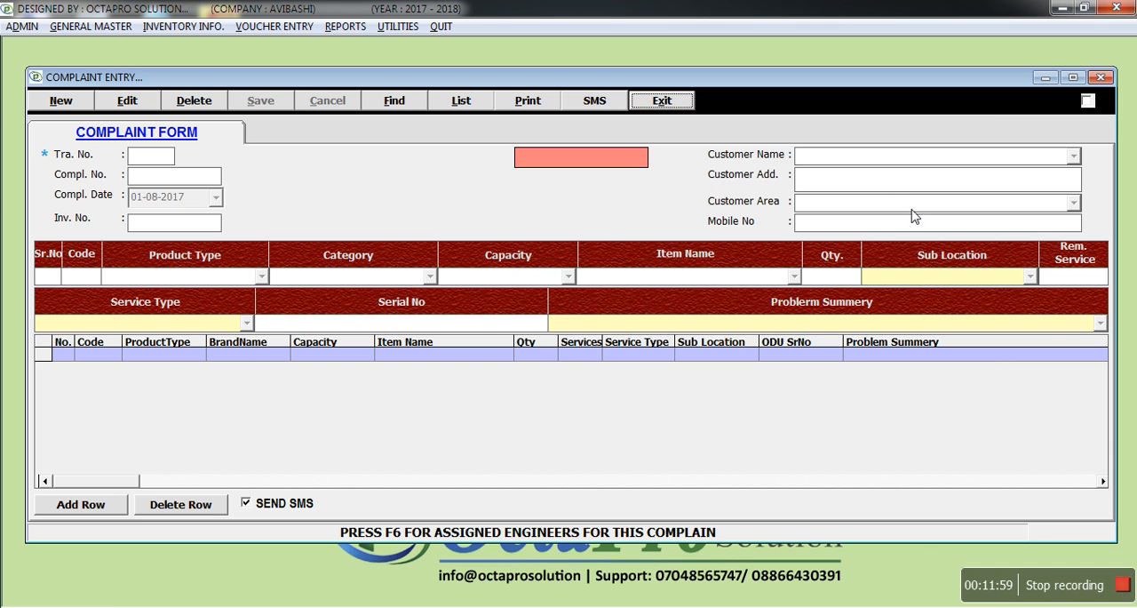
{"action": "left_click", "coordinate": [683, 103]}
- Assign an engineer to the hospital's WATER LEVEL complaint in Engineer Assignment Entry, then close the print preview and the complaint list
{"action": "left_click", "coordinate": [271, 26]}
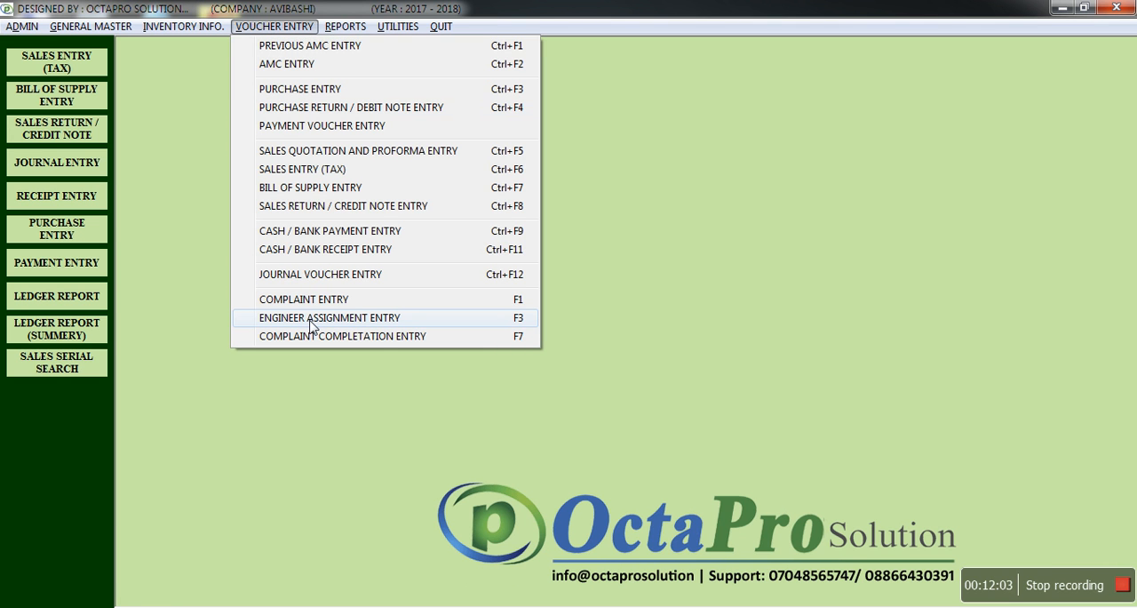
{"action": "left_click", "coordinate": [311, 326]}
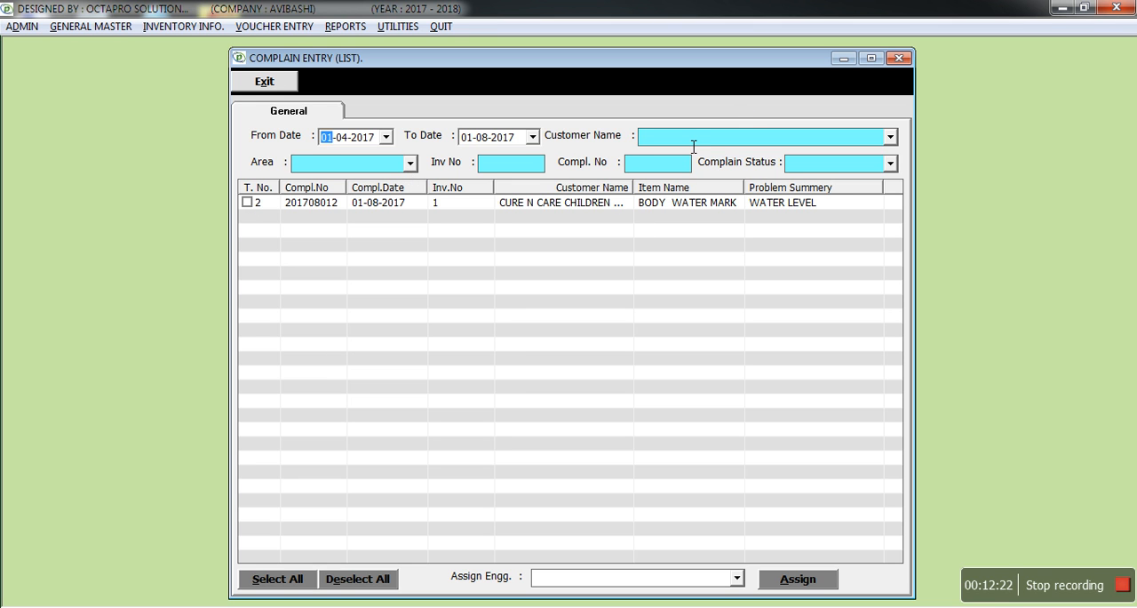
{"action": "left_click", "coordinate": [248, 203]}
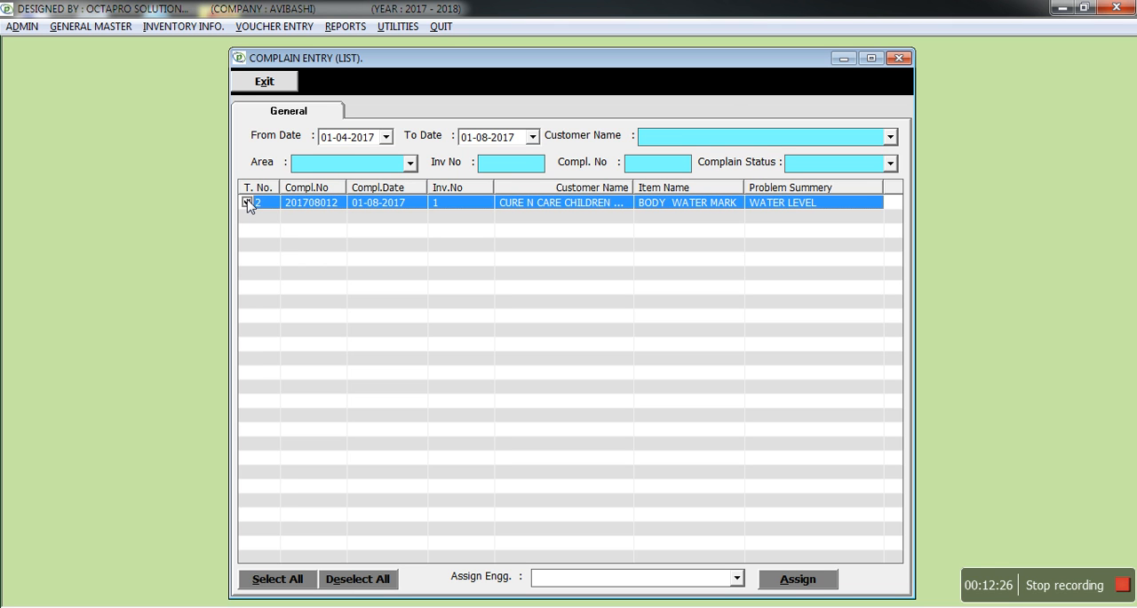
{"action": "left_click", "coordinate": [612, 576]}
{"action": "left_click", "coordinate": [599, 495]}
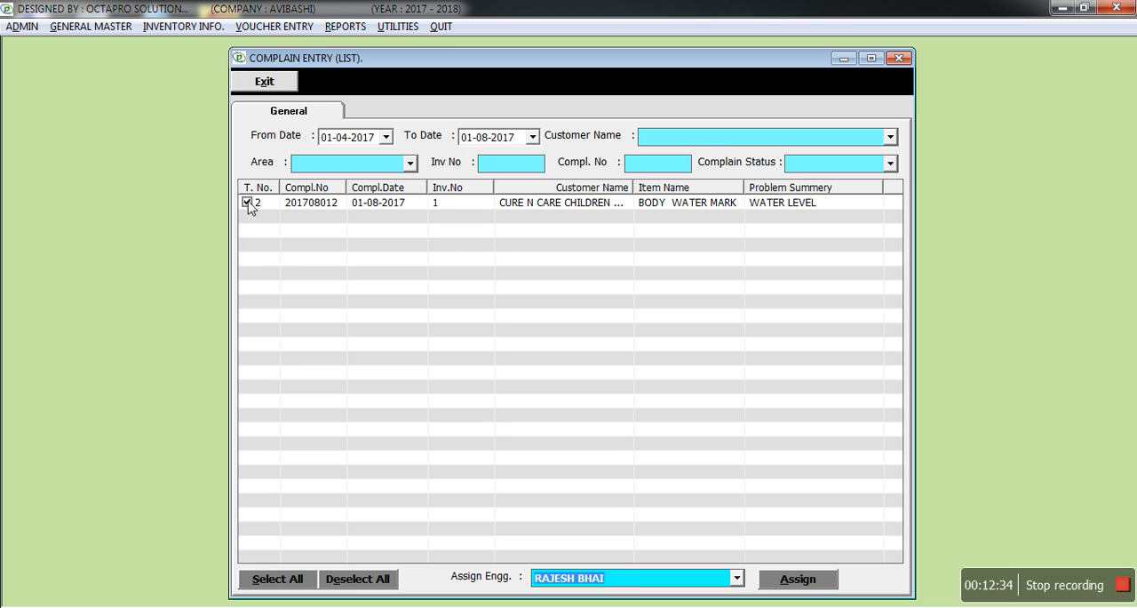
{"action": "left_click", "coordinate": [782, 580]}
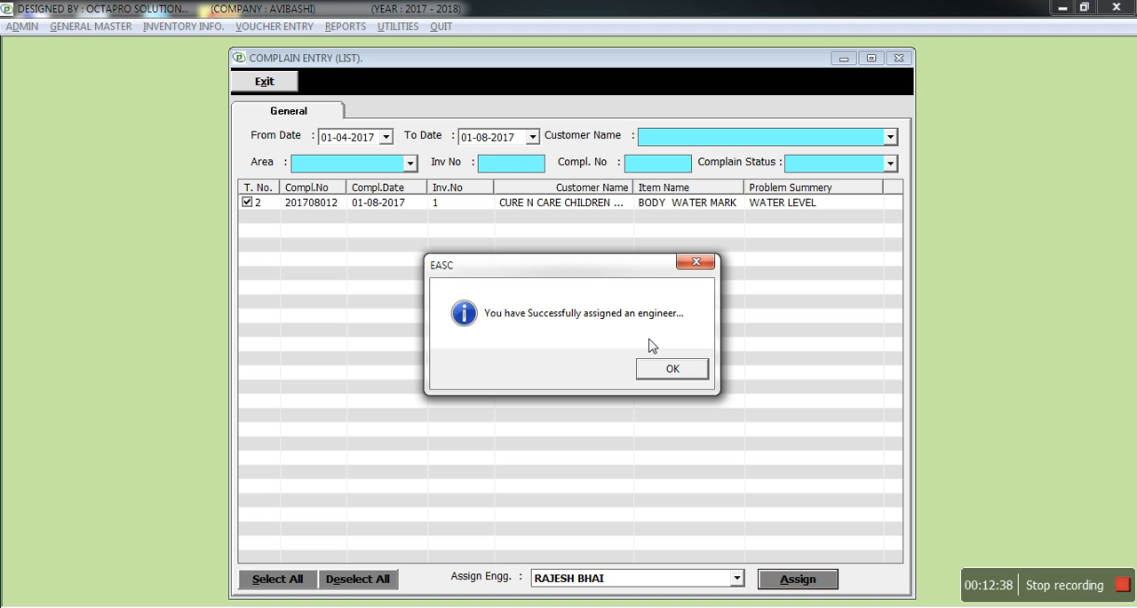
{"action": "key", "text": "Return"}
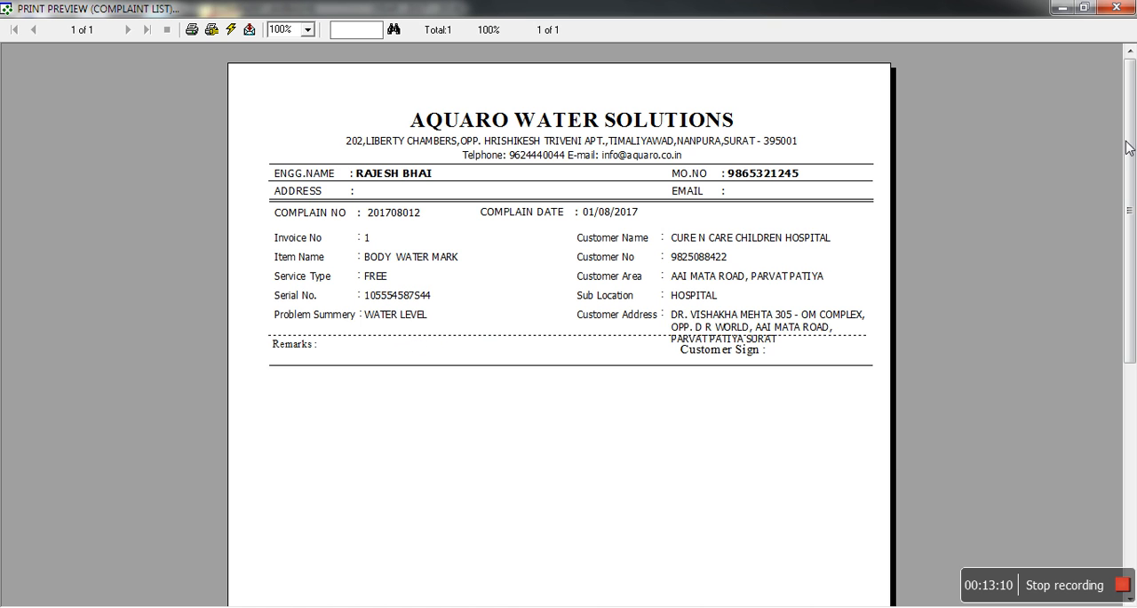
{"action": "left_click", "coordinate": [1116, 7]}
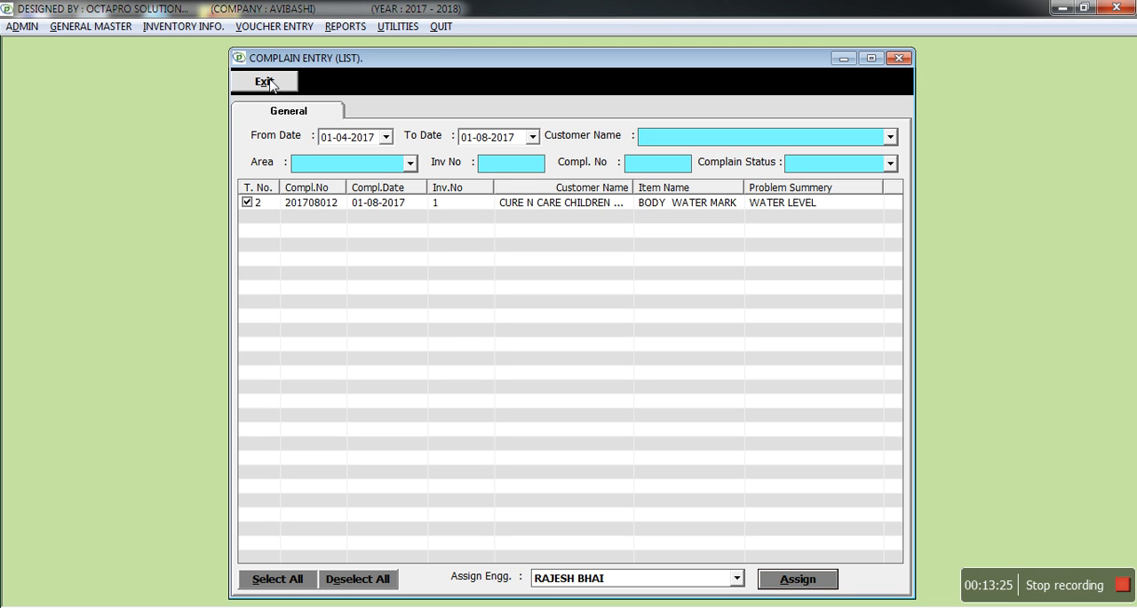
{"action": "left_click", "coordinate": [274, 83]}
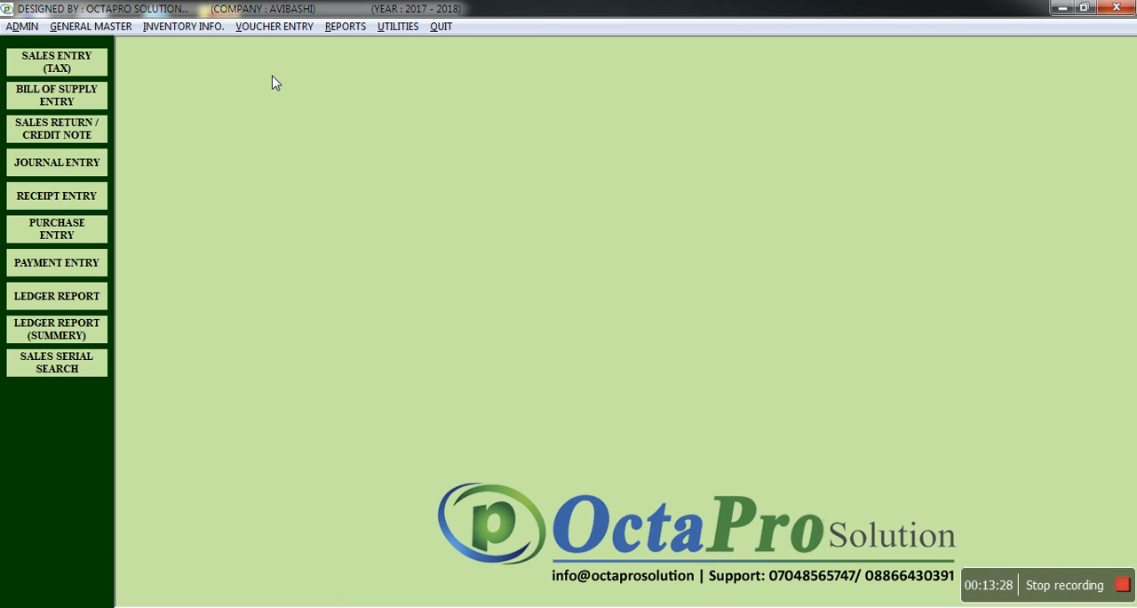
- Start a new complaint completion entry and load the CURE N CARE CHILDREN HOSPITAL complaint into it
{"action": "left_click", "coordinate": [274, 26]}
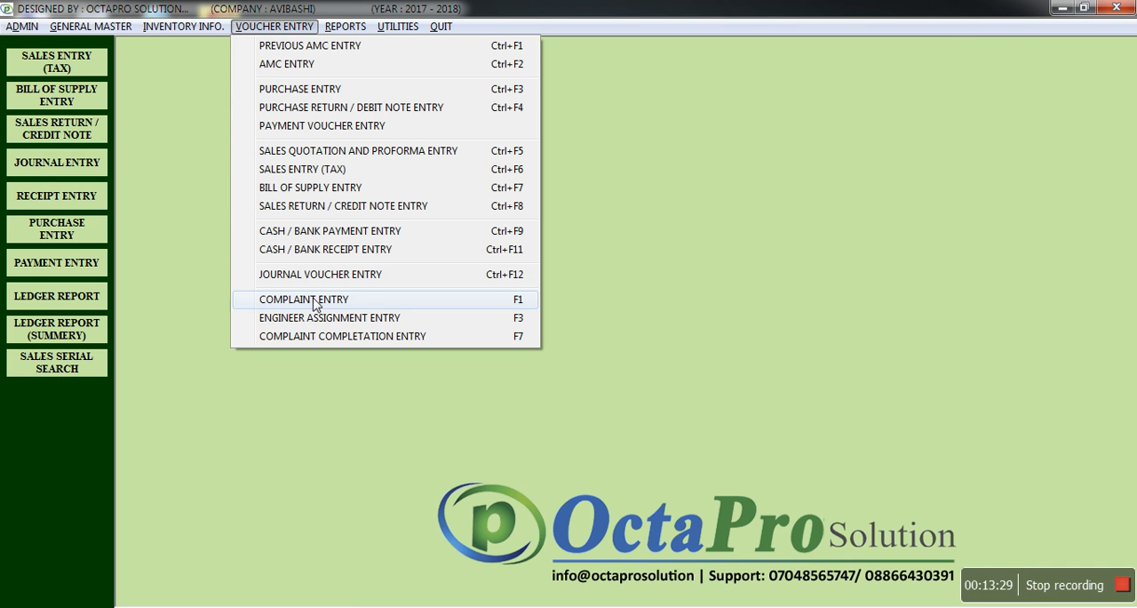
{"action": "left_click", "coordinate": [320, 337]}
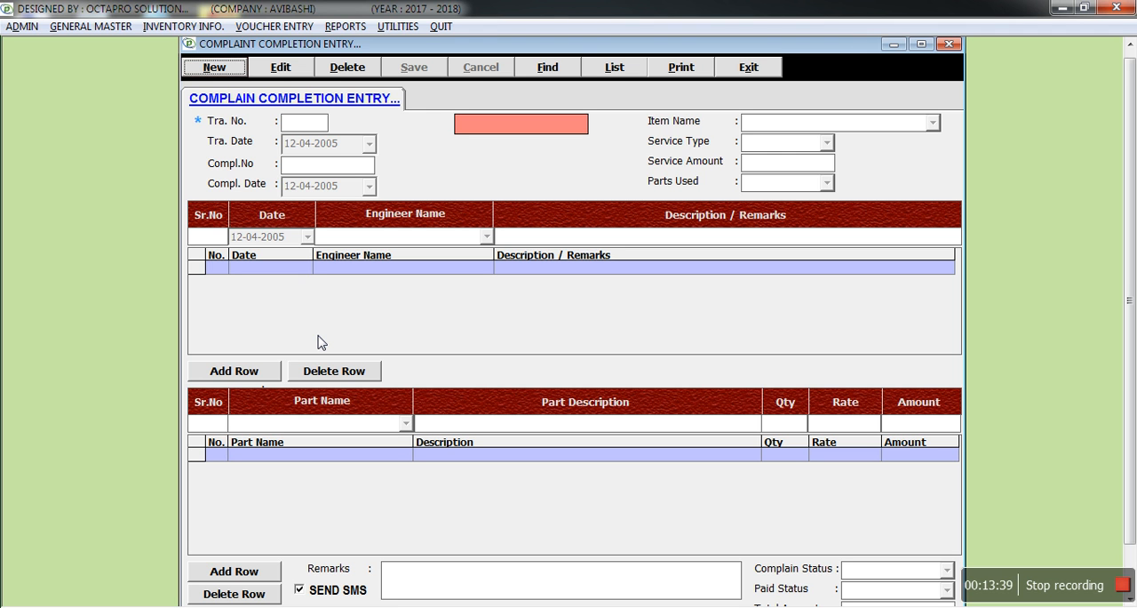
{"action": "left_click", "coordinate": [215, 77]}
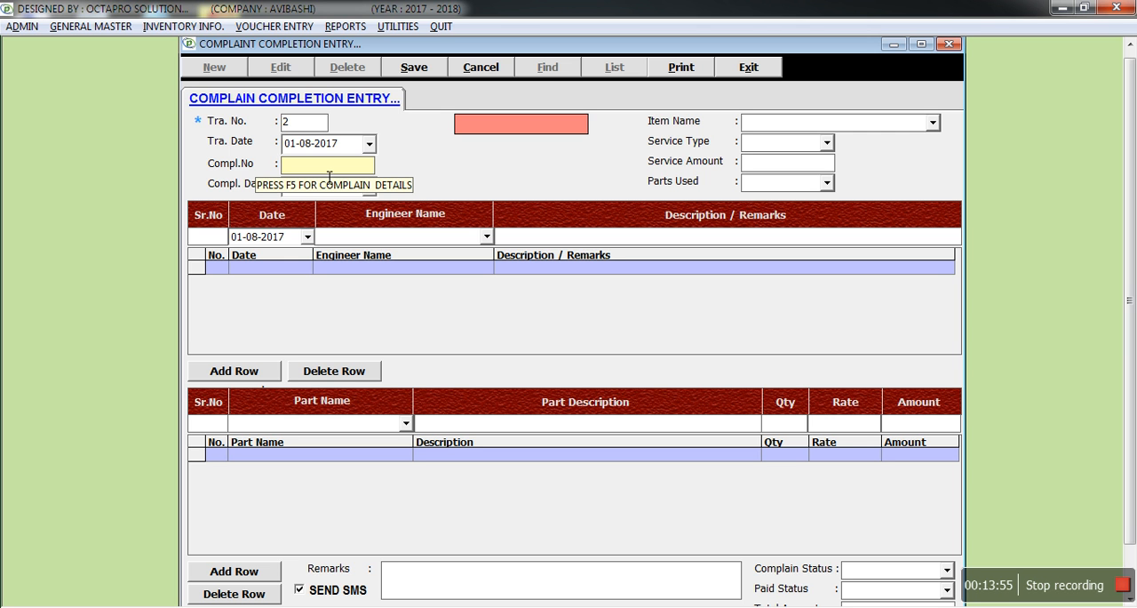
{"action": "key", "text": "F5"}
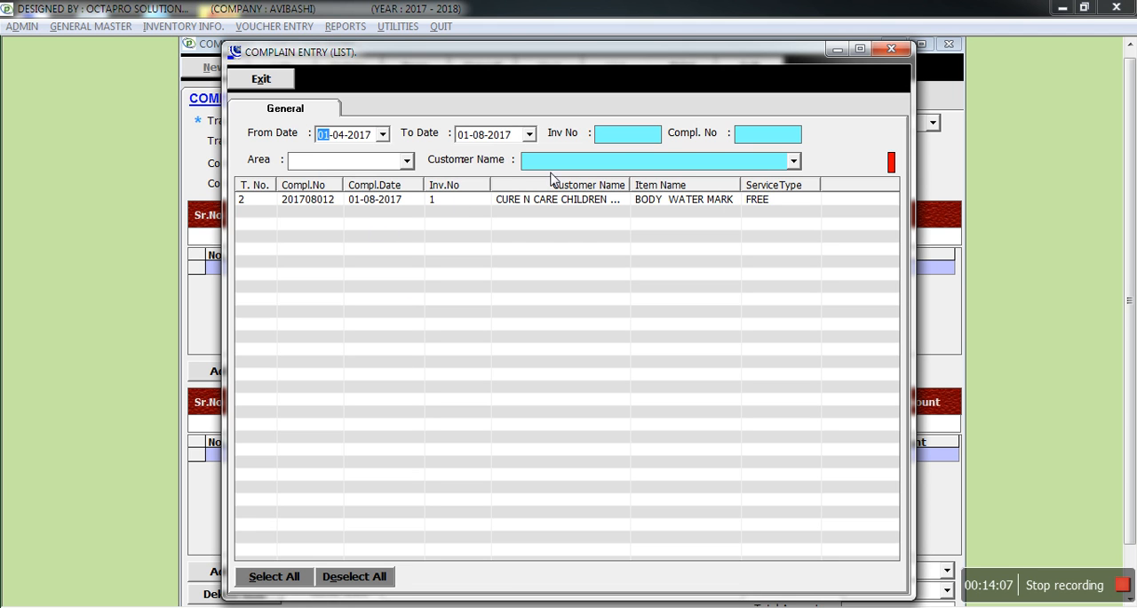
{"action": "double_click", "coordinate": [475, 201]}
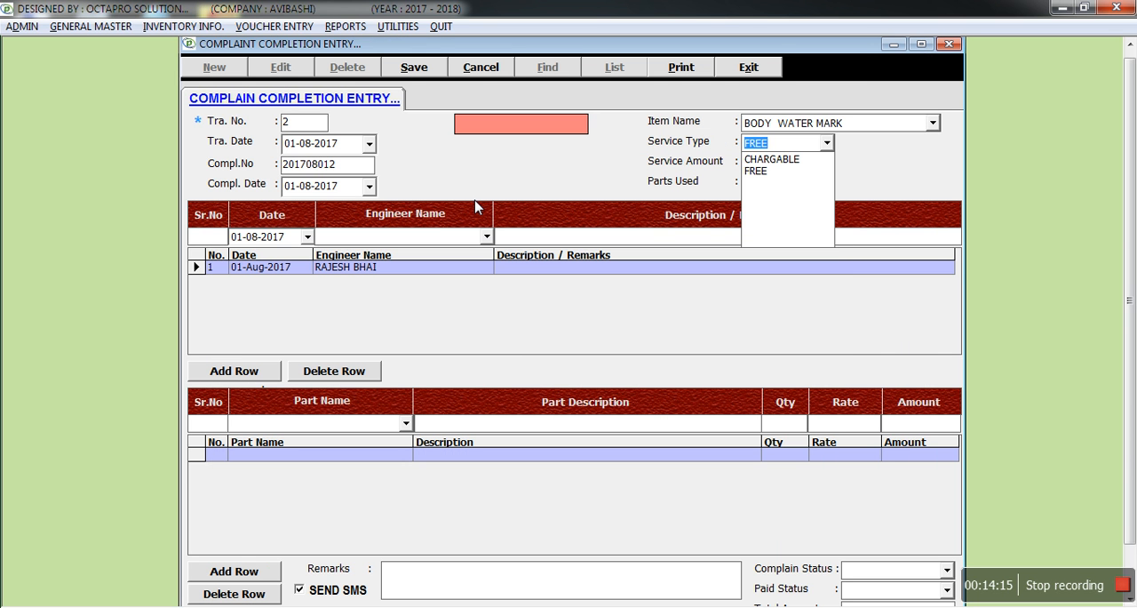
- Set the completion entry's service type to CHARGABLE, service amount to 350 and parts used to YES
{"action": "left_click", "coordinate": [876, 183]}
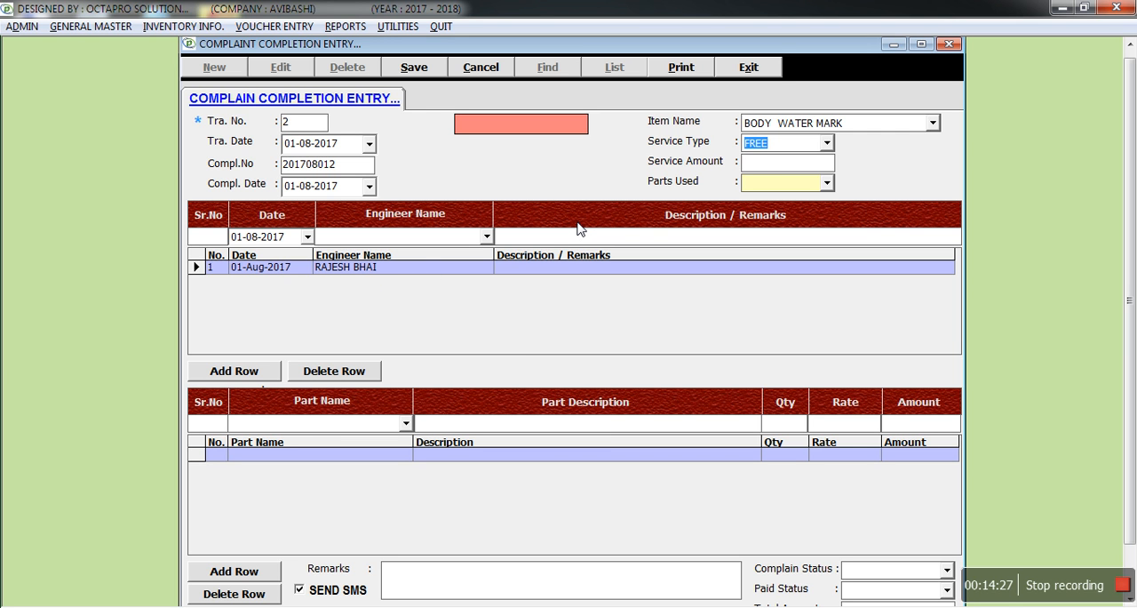
{"action": "key", "text": "alt+Down"}
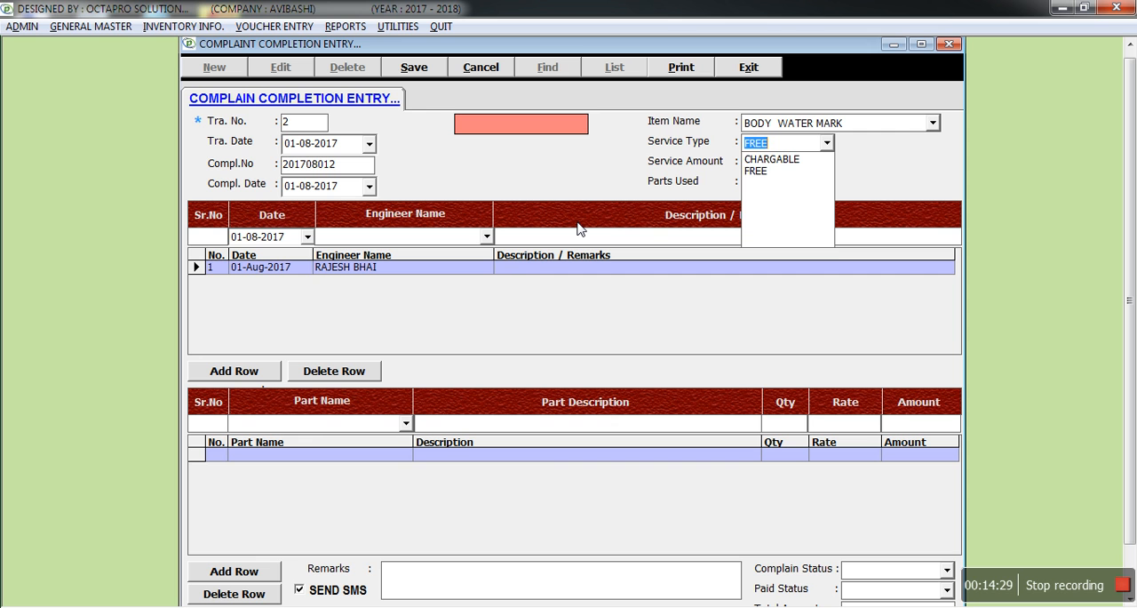
{"action": "key", "text": "Up"}
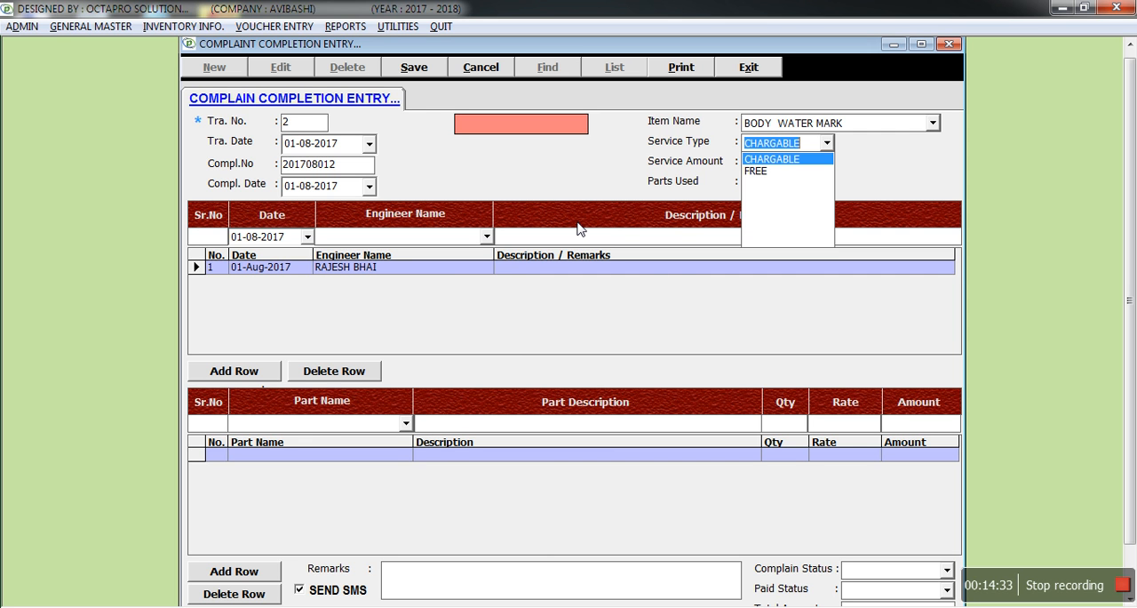
{"action": "key", "text": "Return"}
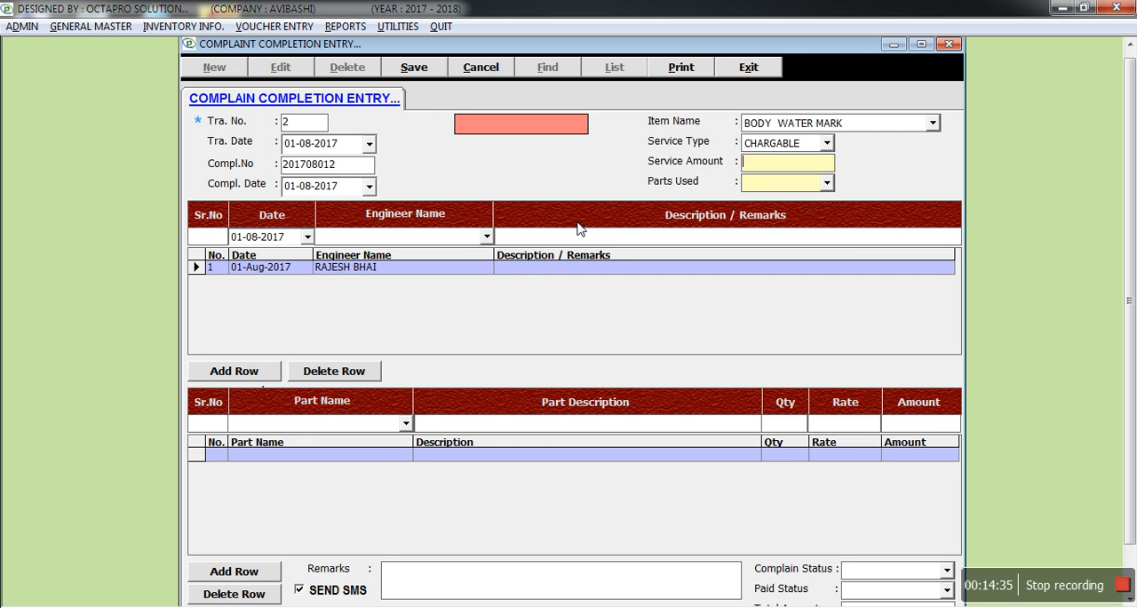
{"action": "type", "text": "350"}
{"action": "key", "text": "Return"}
{"action": "key", "text": "Down"}
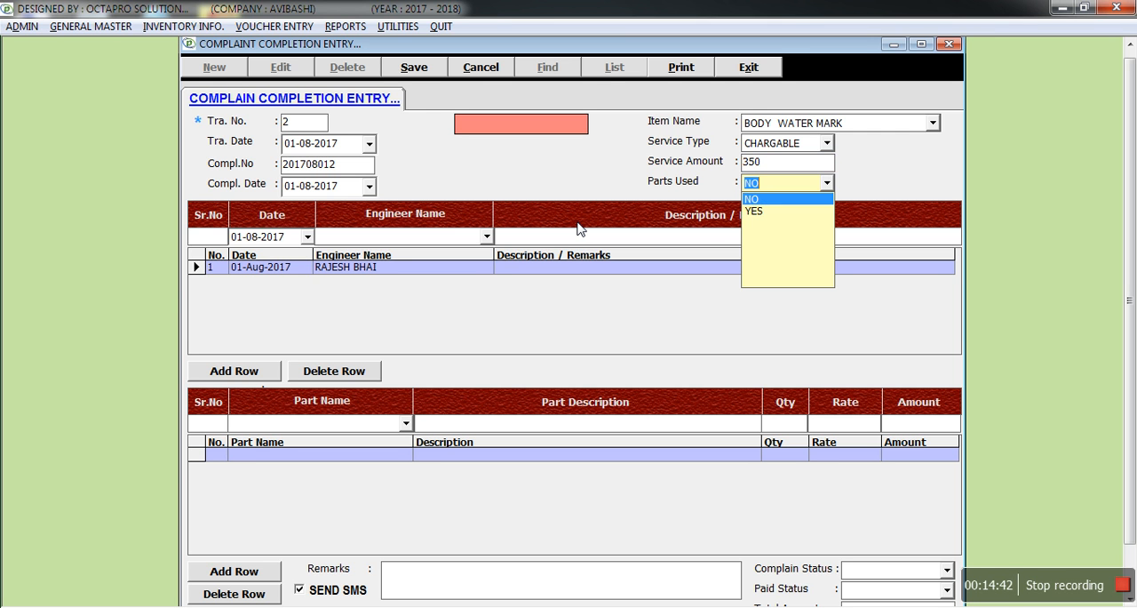
{"action": "key", "text": "Down"}
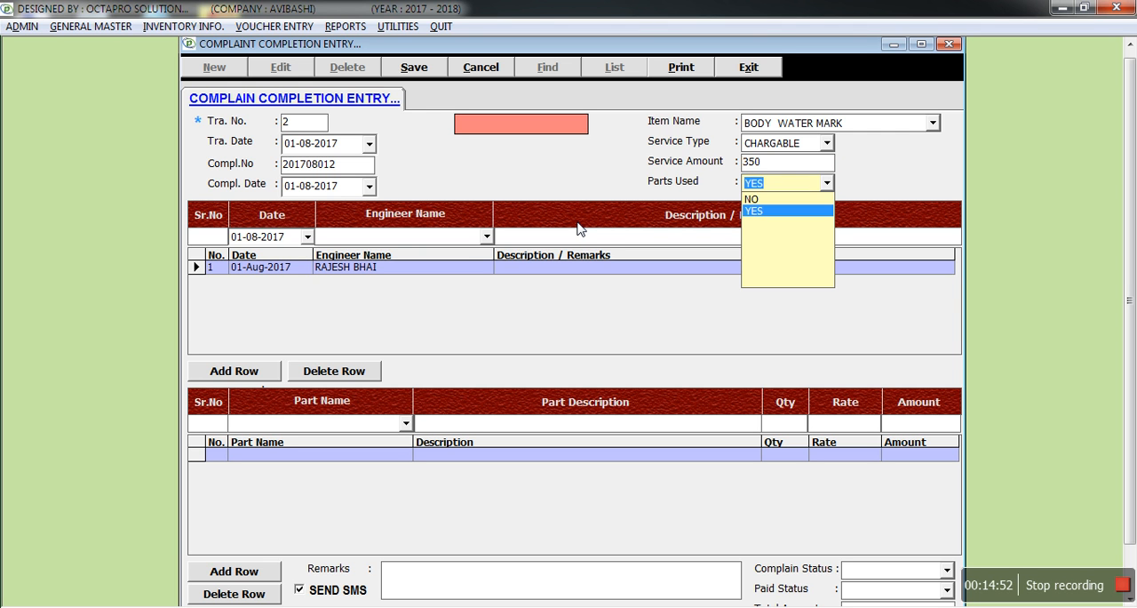
{"action": "key", "text": "Return"}
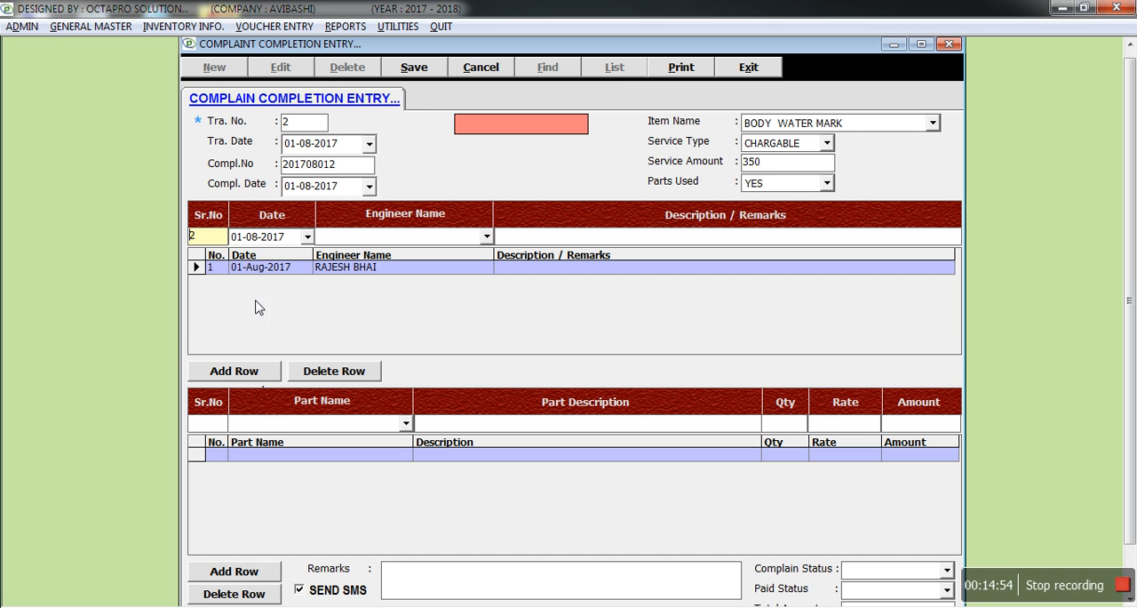
- Add the description JHJHKJGDJFGHDKJFGKDJ to the existing engineer row and finish the engineer list
{"action": "left_click", "coordinate": [205, 278]}
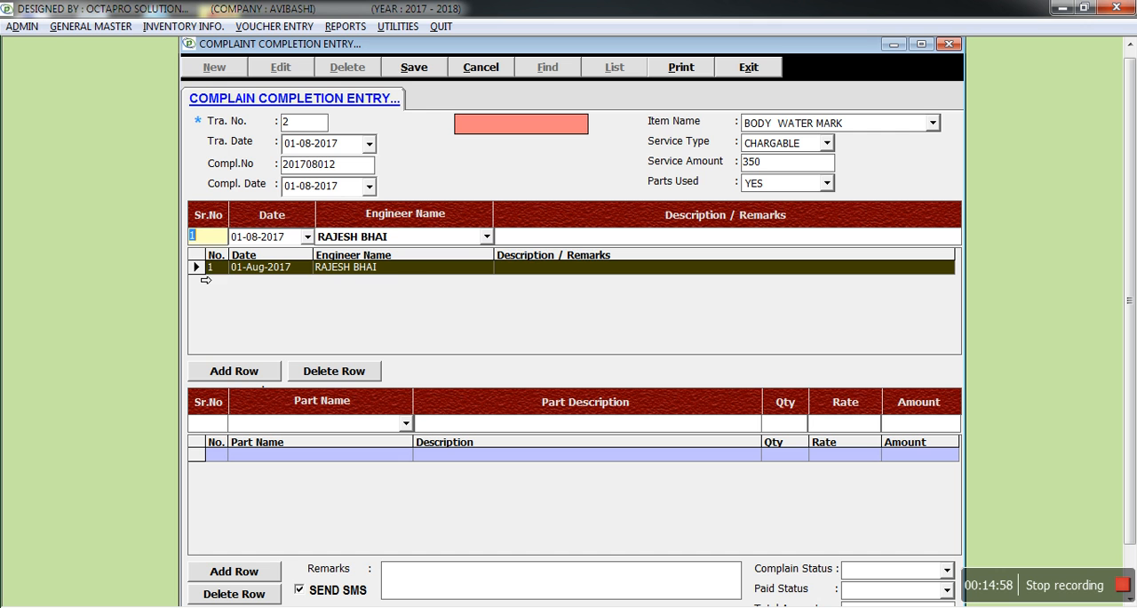
{"action": "left_click", "coordinate": [534, 244]}
{"action": "type", "text": "JHJHKJGDJFGHDKJFGKDJ"}
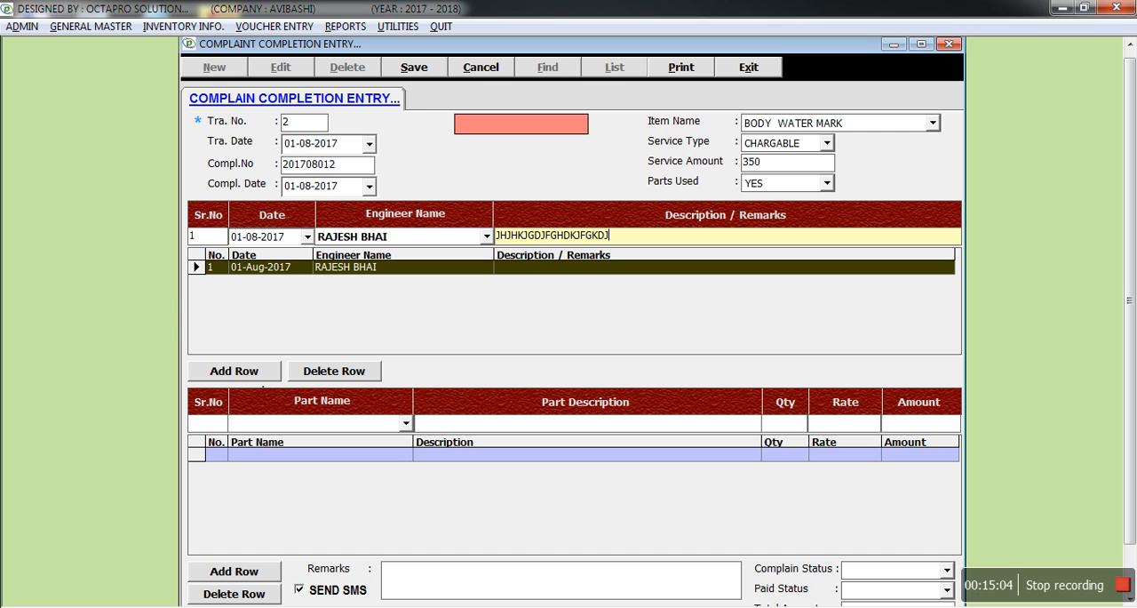
{"action": "key", "text": "Return"}
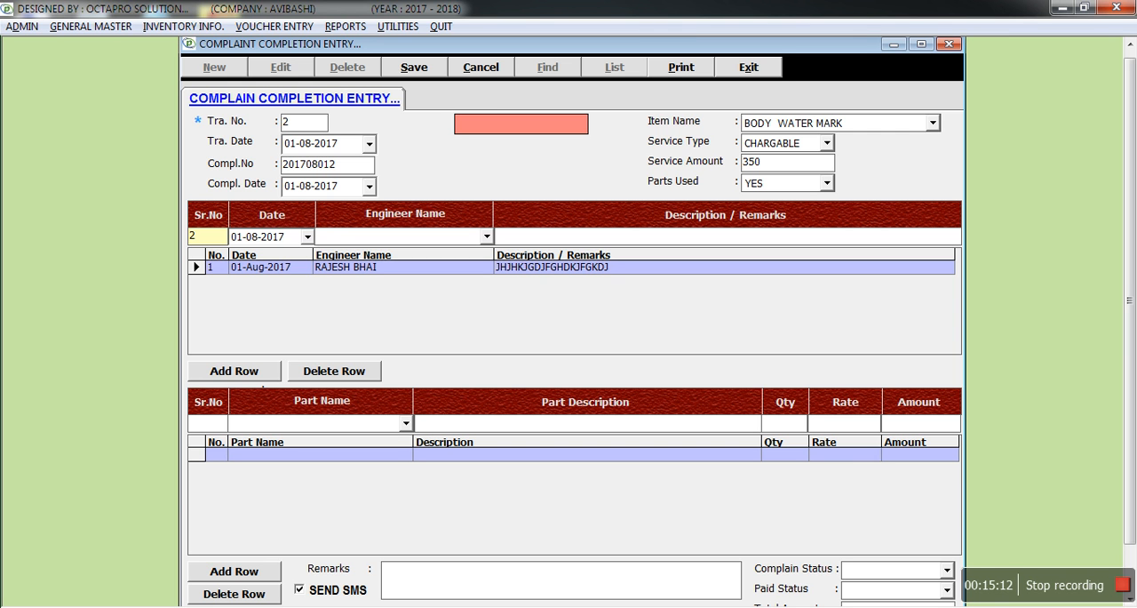
{"action": "key", "text": "Escape"}
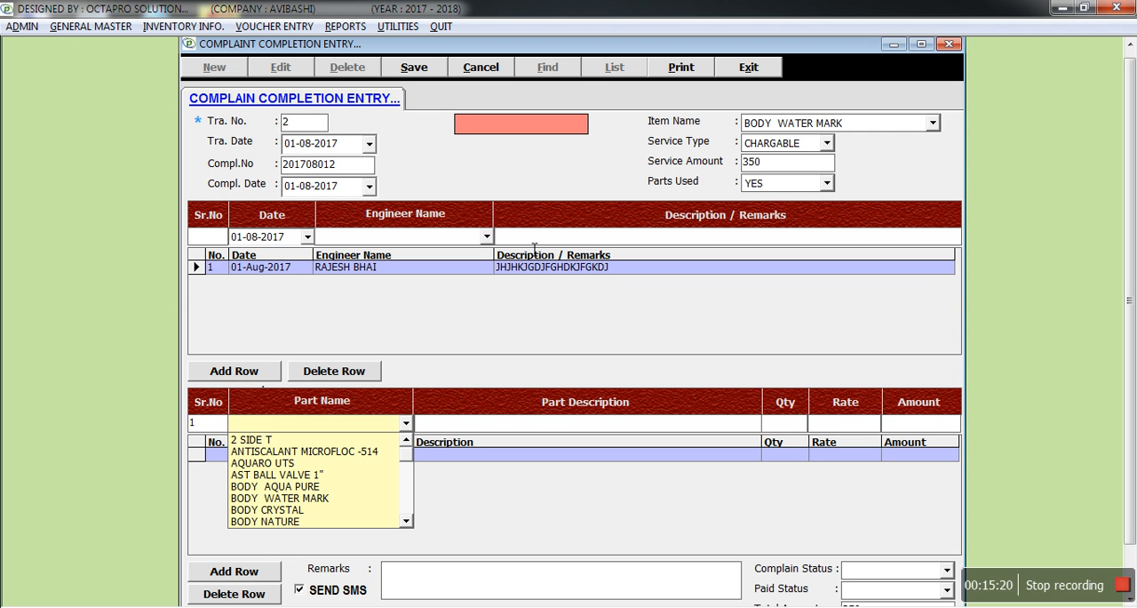
- Choose AST BALL VALVE 1" as the first part used and enter KJHGKJDFGDJKGJD as its description
{"action": "key", "text": "Down"}
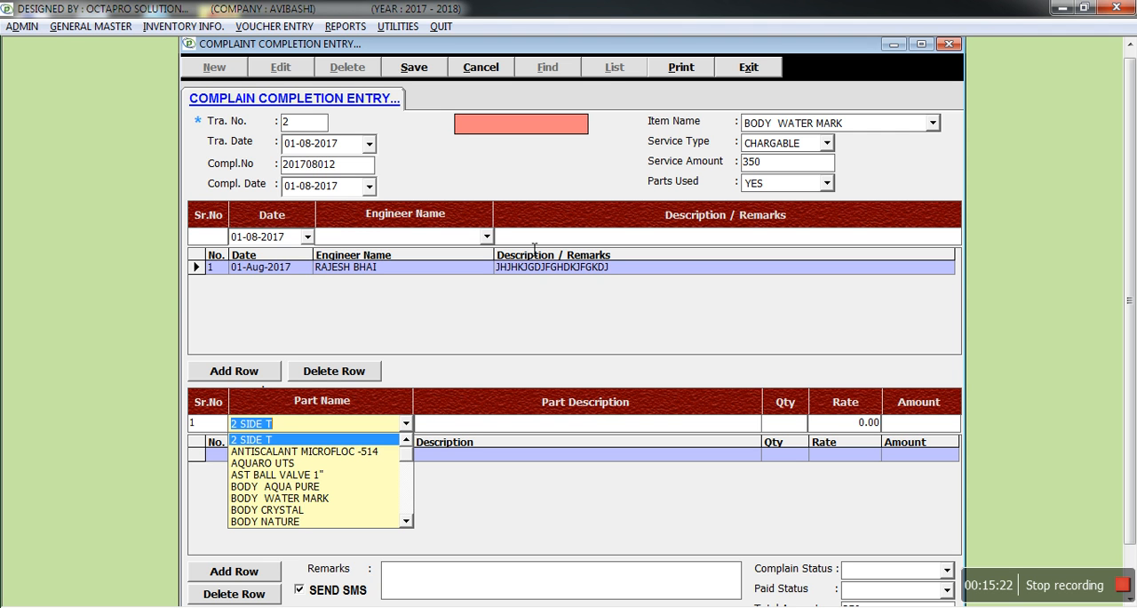
{"action": "key", "text": "Down"}
{"action": "key", "text": "Down"}
{"action": "key", "text": "Down"}
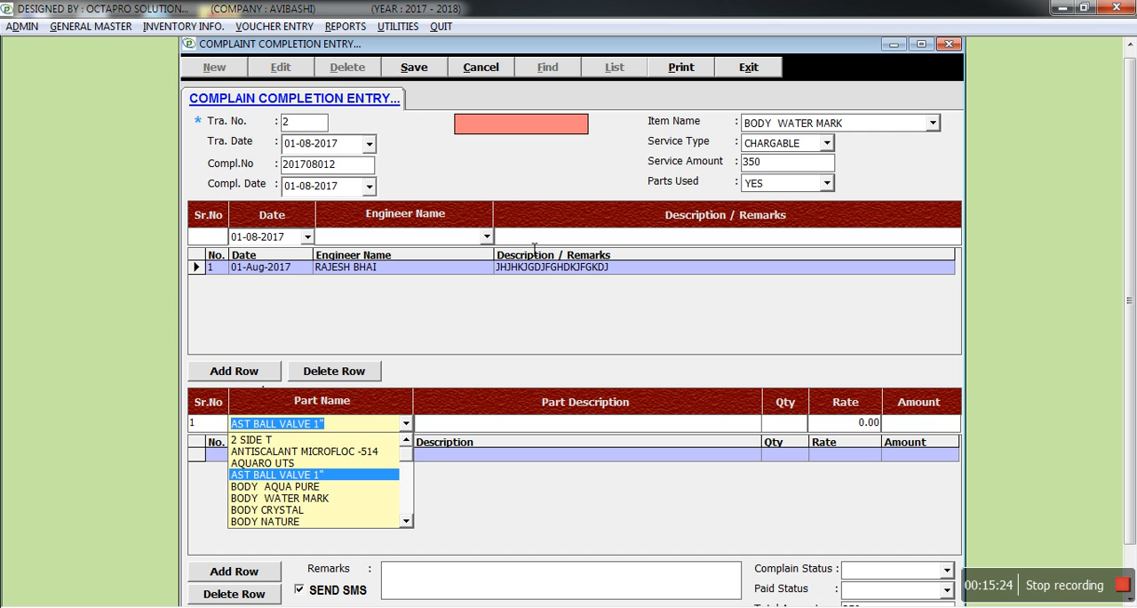
{"action": "key", "text": "Return"}
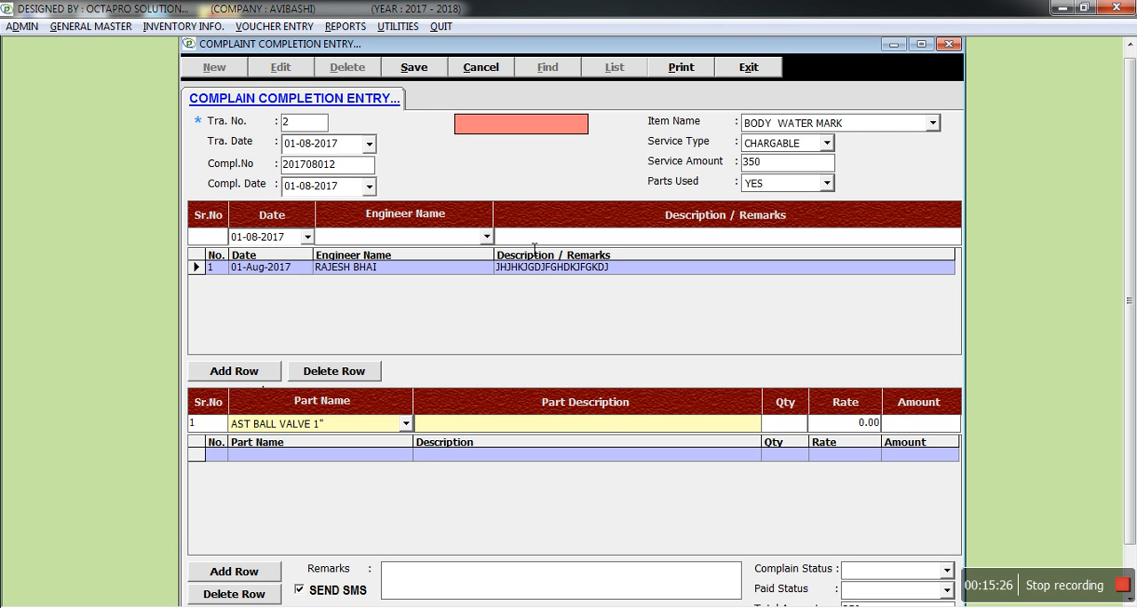
{"action": "type", "text": "KJHGKJDFGDJKGJD"}
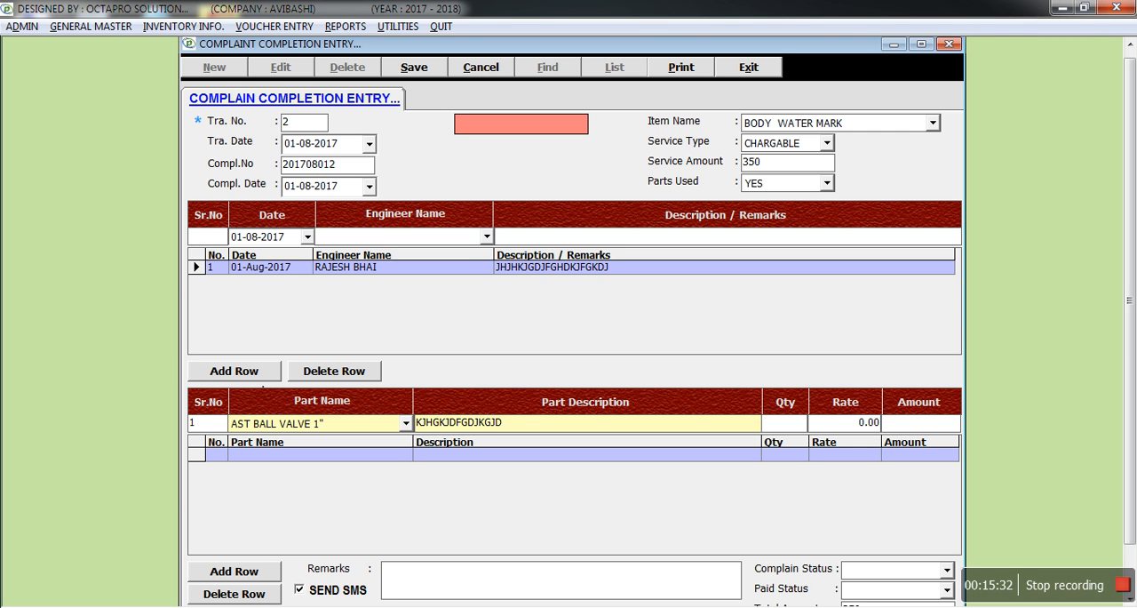
- Set the part's quantity to 1 and rate to 250, add it to the parts list and finish the list
{"action": "left_click", "coordinate": [786, 423]}
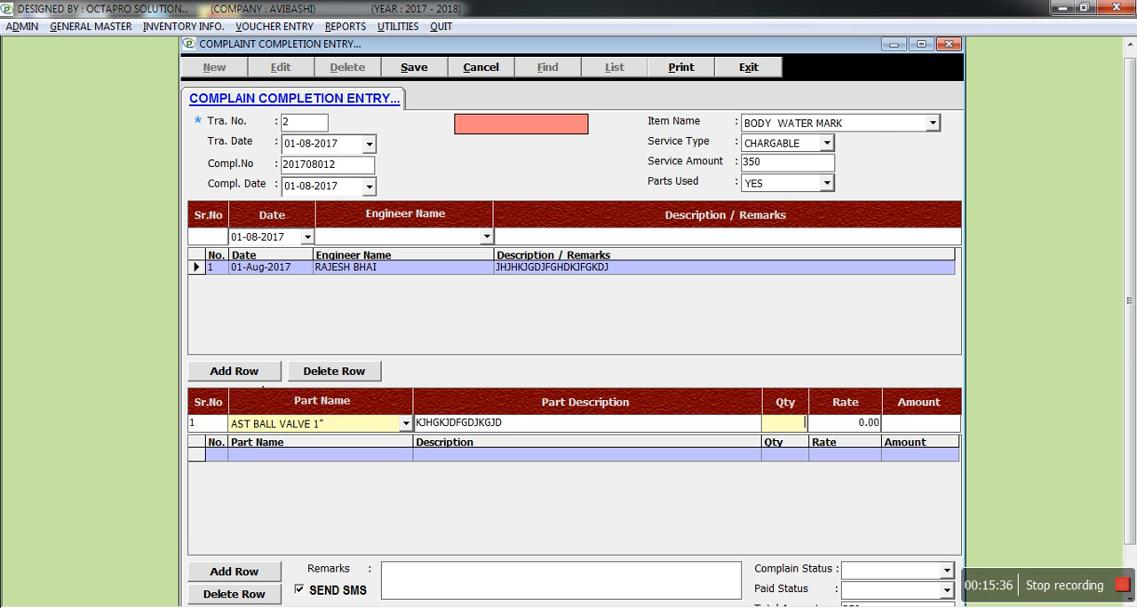
{"action": "type", "text": "1"}
{"action": "key", "text": "Tab"}
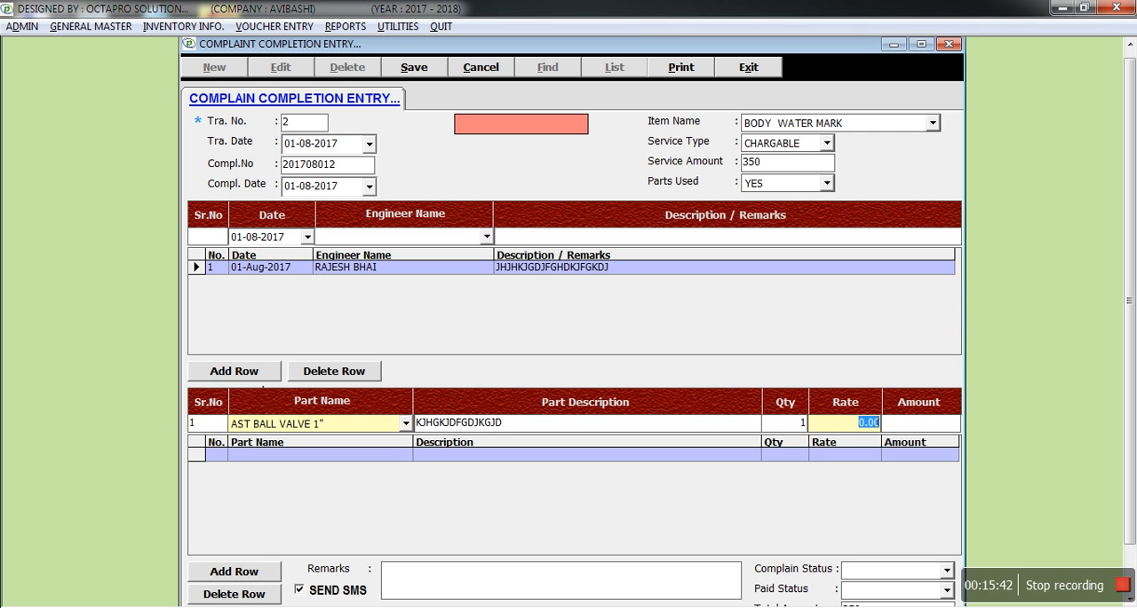
{"action": "type", "text": "250"}
{"action": "key", "text": "Tab"}
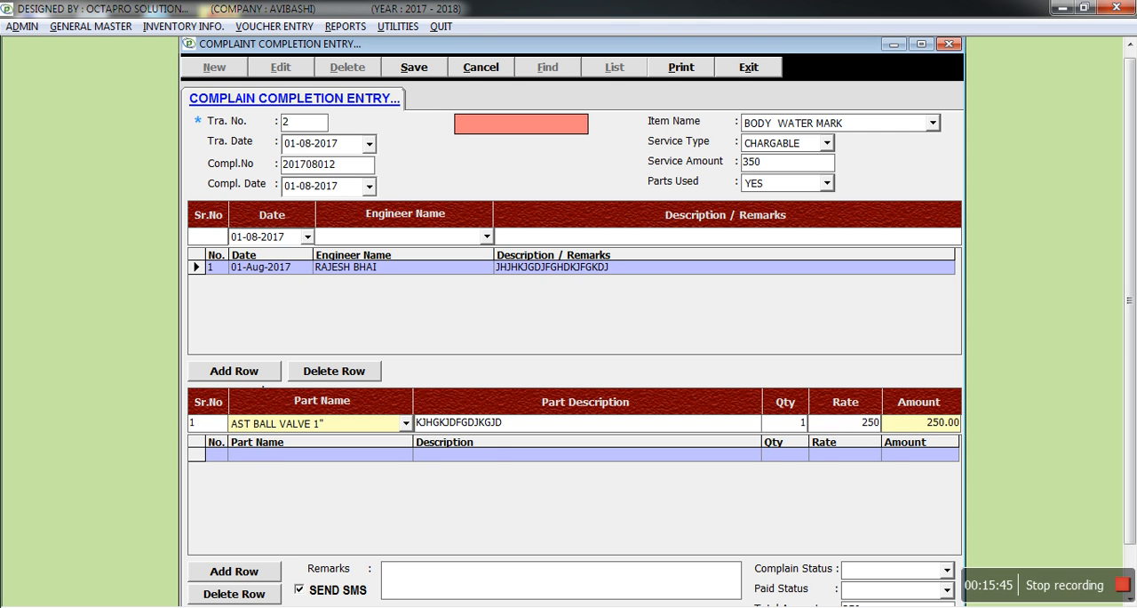
{"action": "key", "text": "Return"}
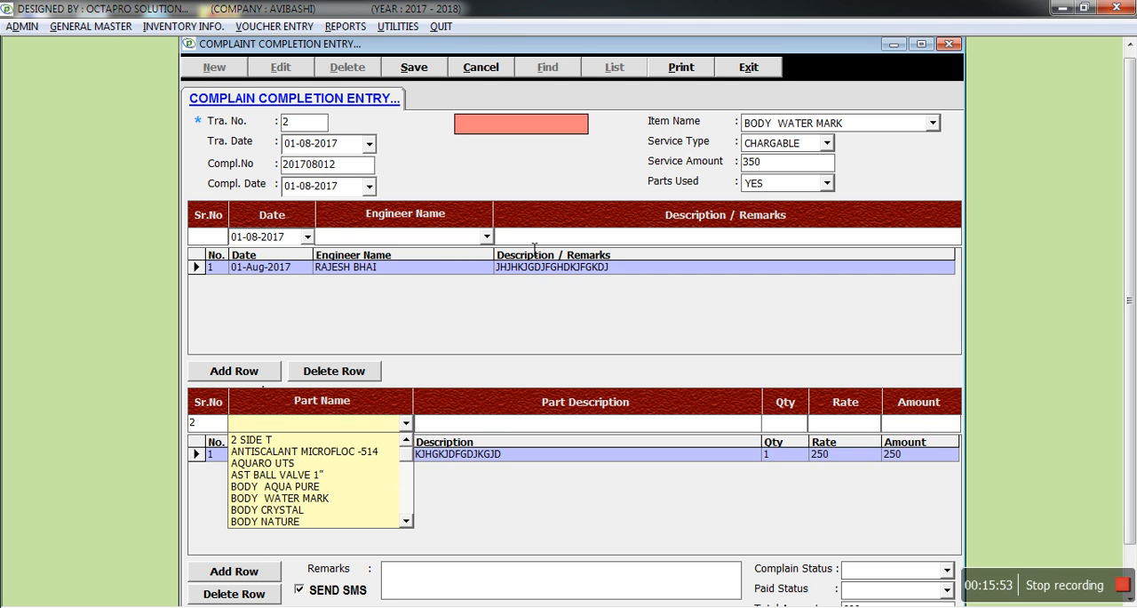
{"action": "key", "text": "Return"}
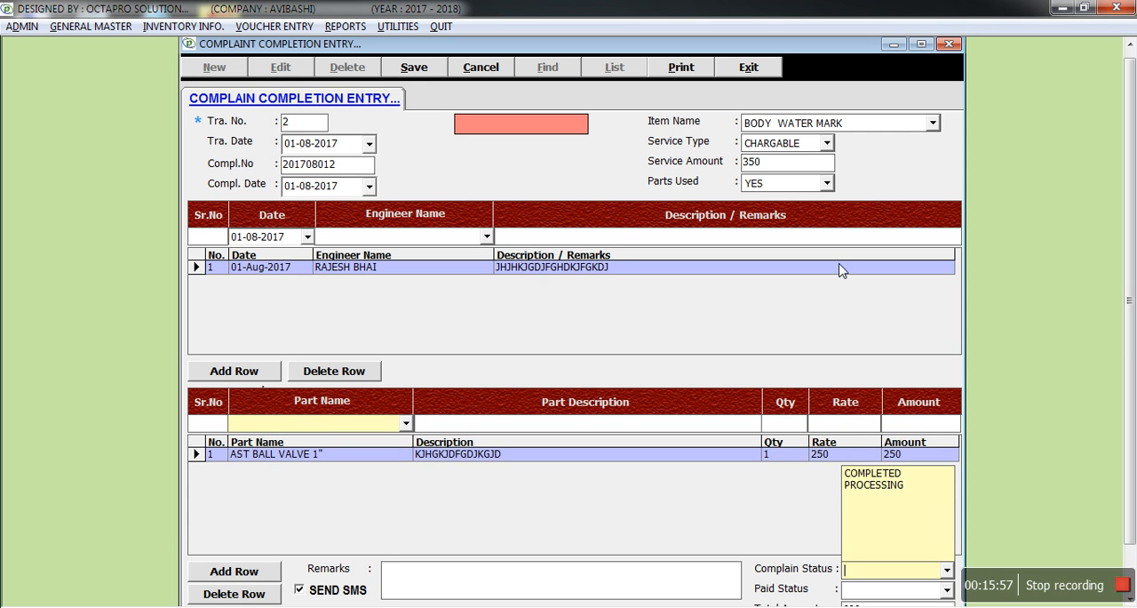
- Set the complaint status to COMPLETED and the paid status to YES
{"action": "left_click", "coordinate": [891, 474]}
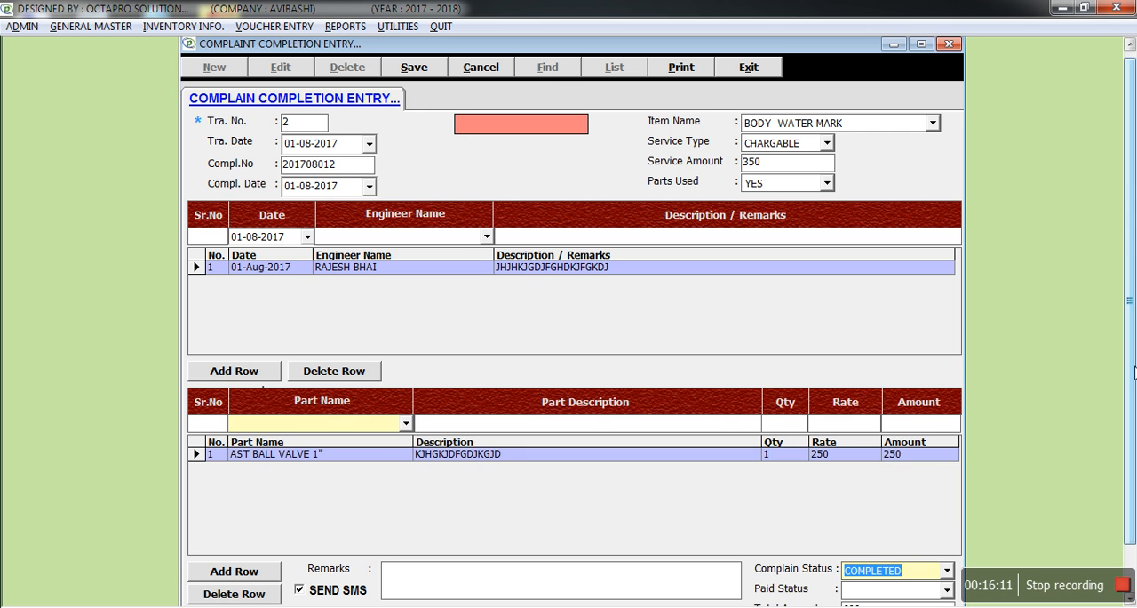
{"action": "left_click_drag", "start_coordinate": [1131, 365], "coordinate": [1081, 411]}
{"action": "key", "text": "Return"}
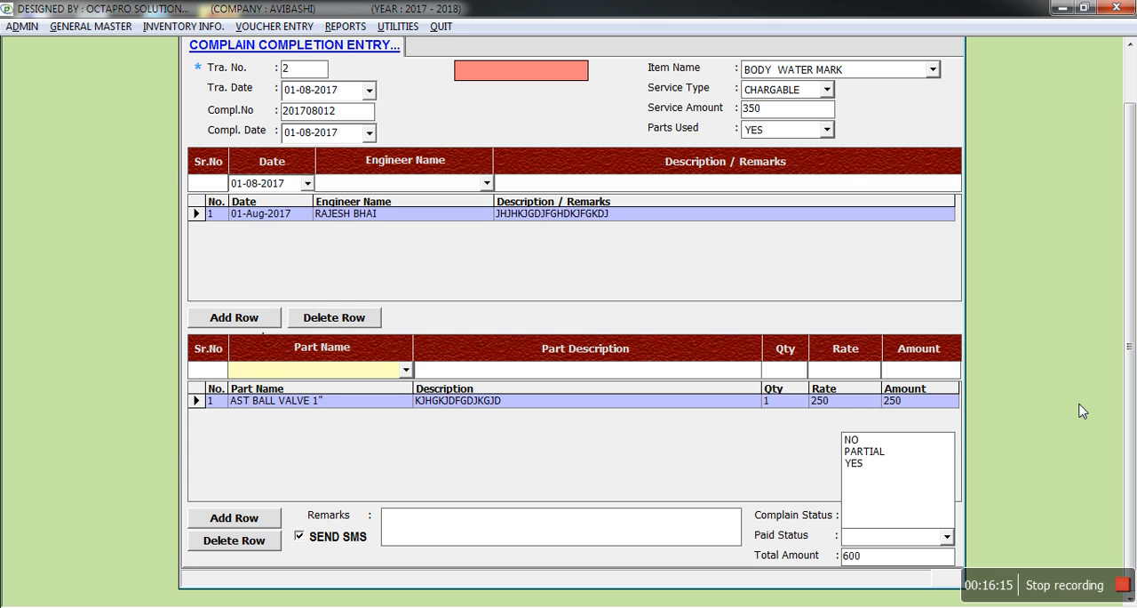
{"action": "key", "text": "Down"}
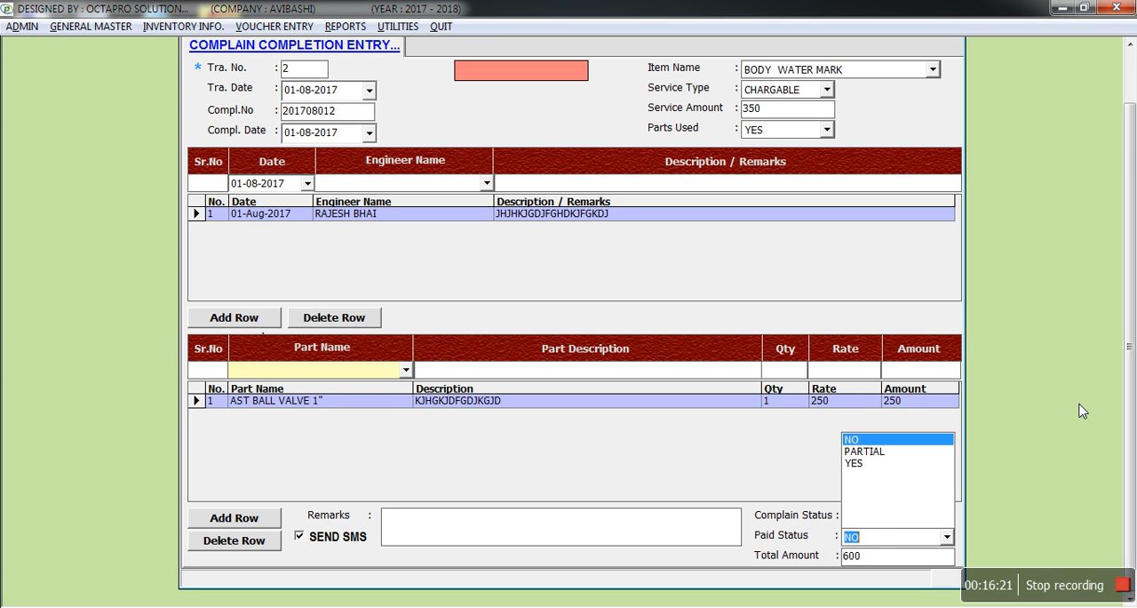
{"action": "key", "text": "Down"}
{"action": "key", "text": "Down"}
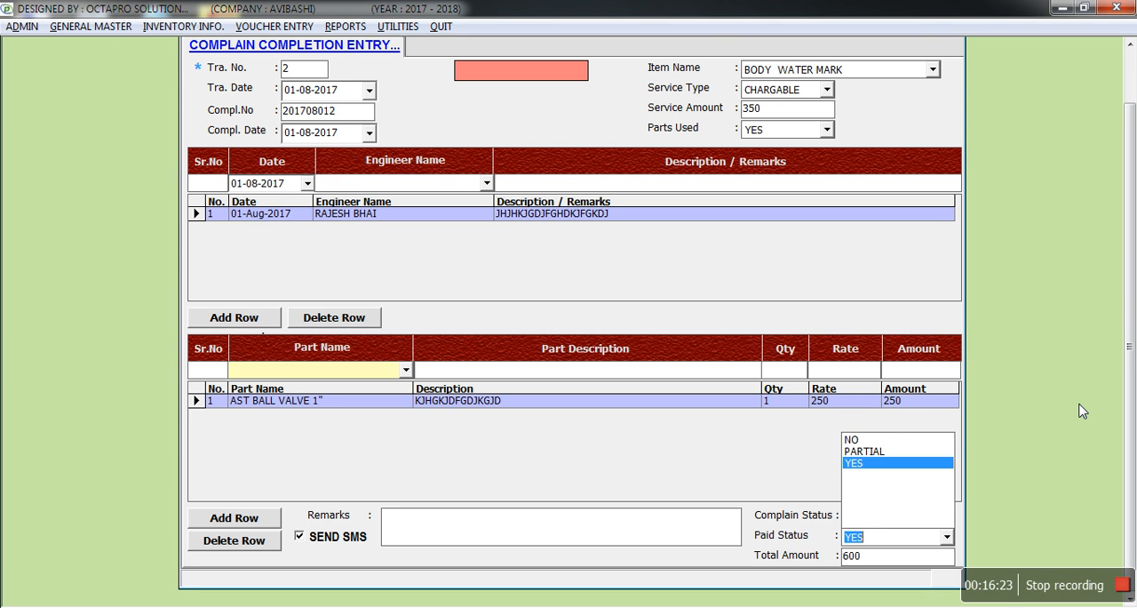
{"action": "key", "text": "Up"}
{"action": "key", "text": "Up"}
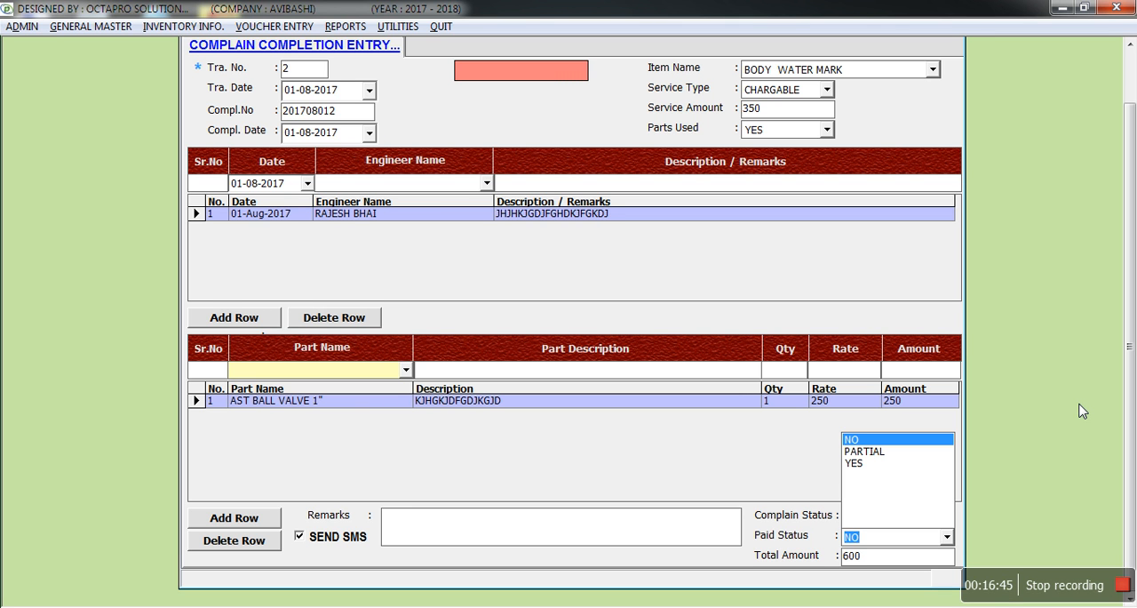
{"action": "key", "text": "Down"}
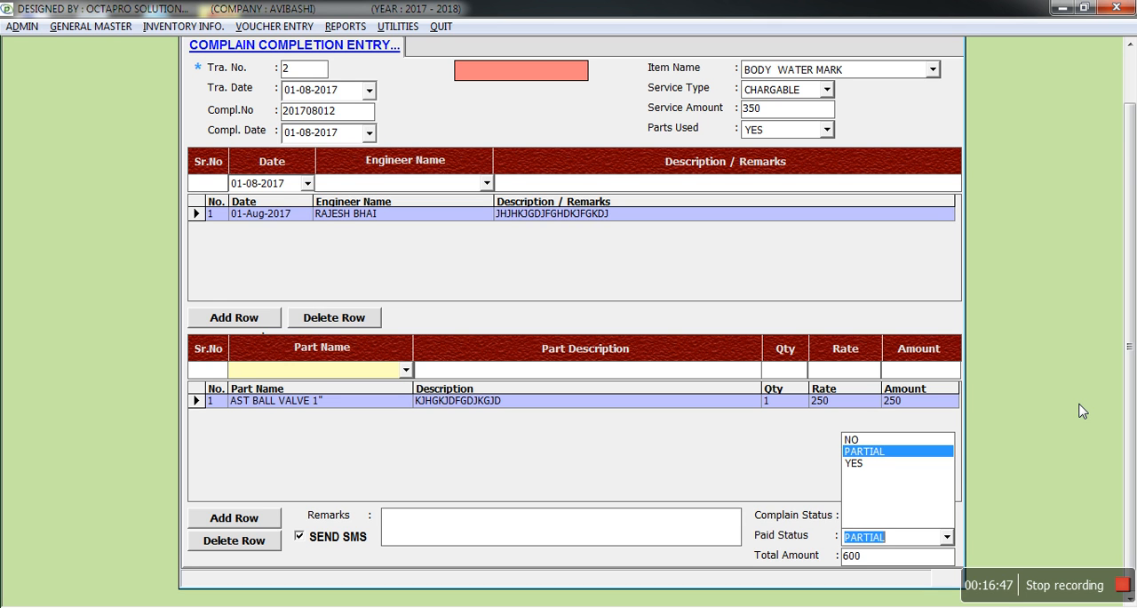
{"action": "key", "text": "Down"}
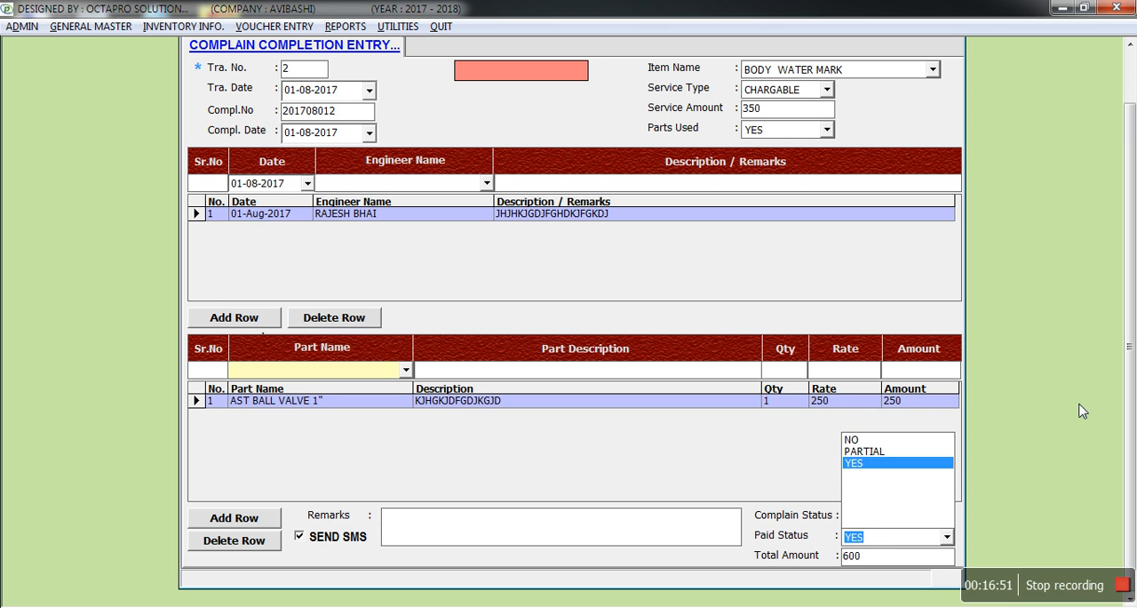
{"action": "key", "text": "Return"}
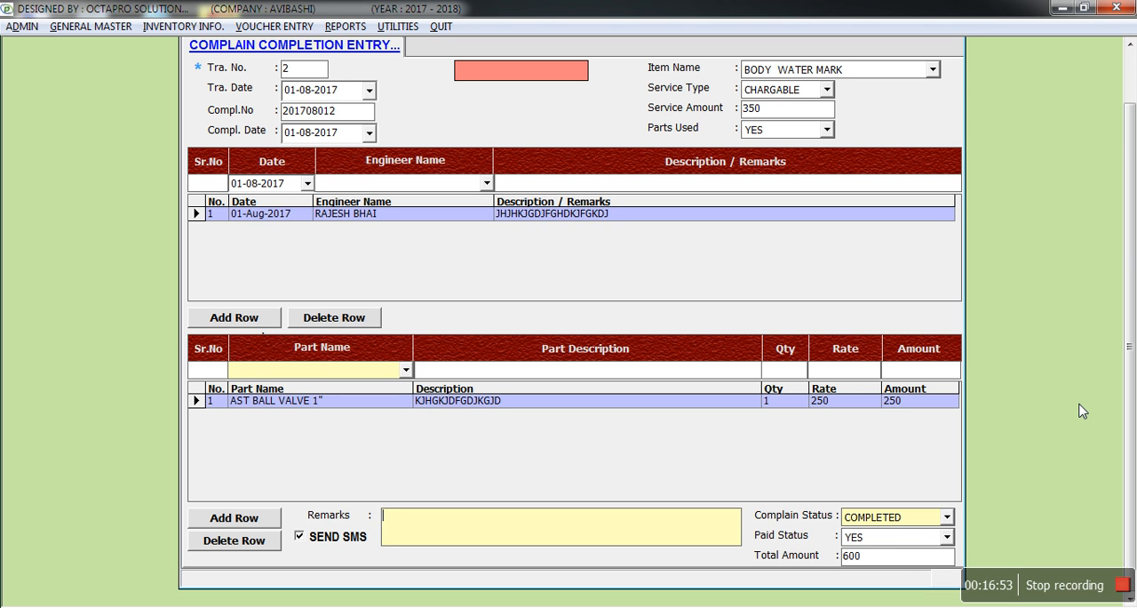
- Enter the remark HFGHHGFHFG, save the completion entry and close its form
{"action": "type", "text": "HFGHHGFHFG"}
{"action": "key", "text": "Return"}
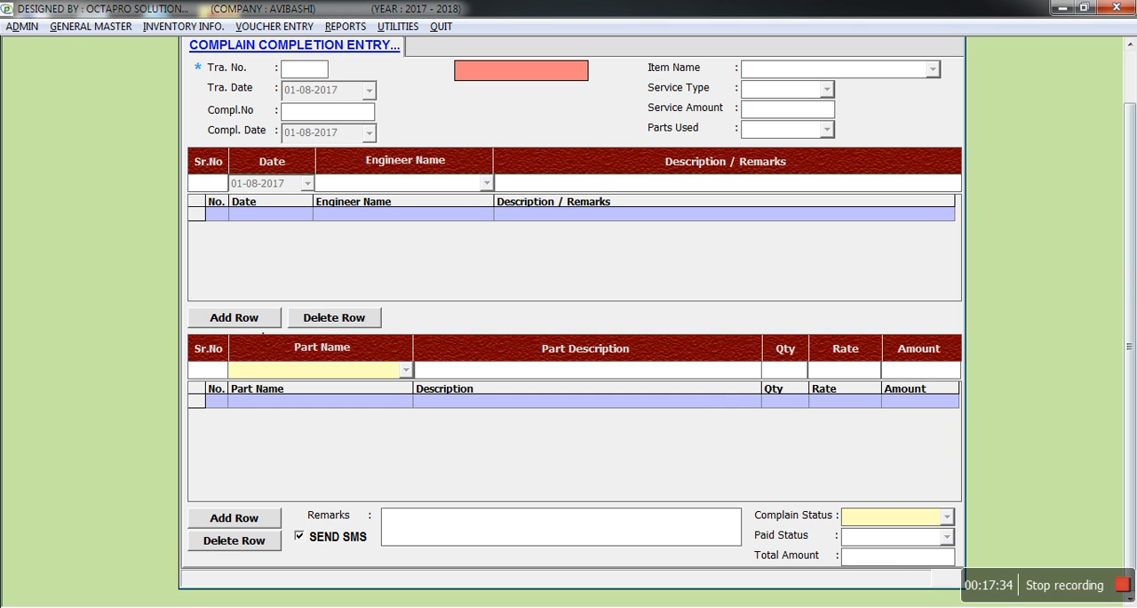
{"action": "left_click", "coordinate": [1133, 76]}
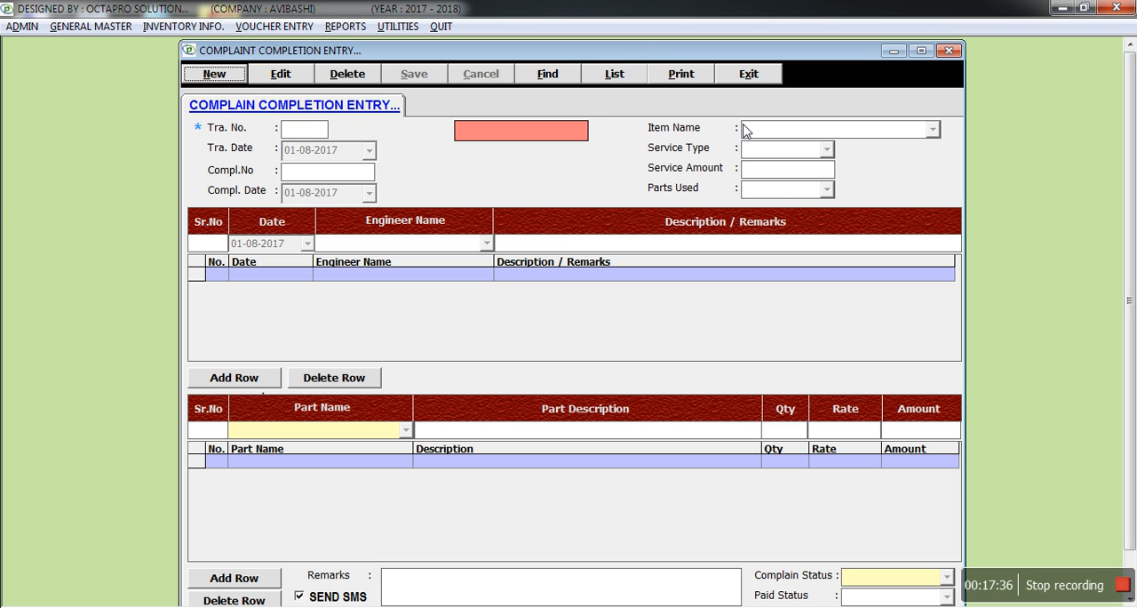
{"action": "left_click", "coordinate": [750, 75]}
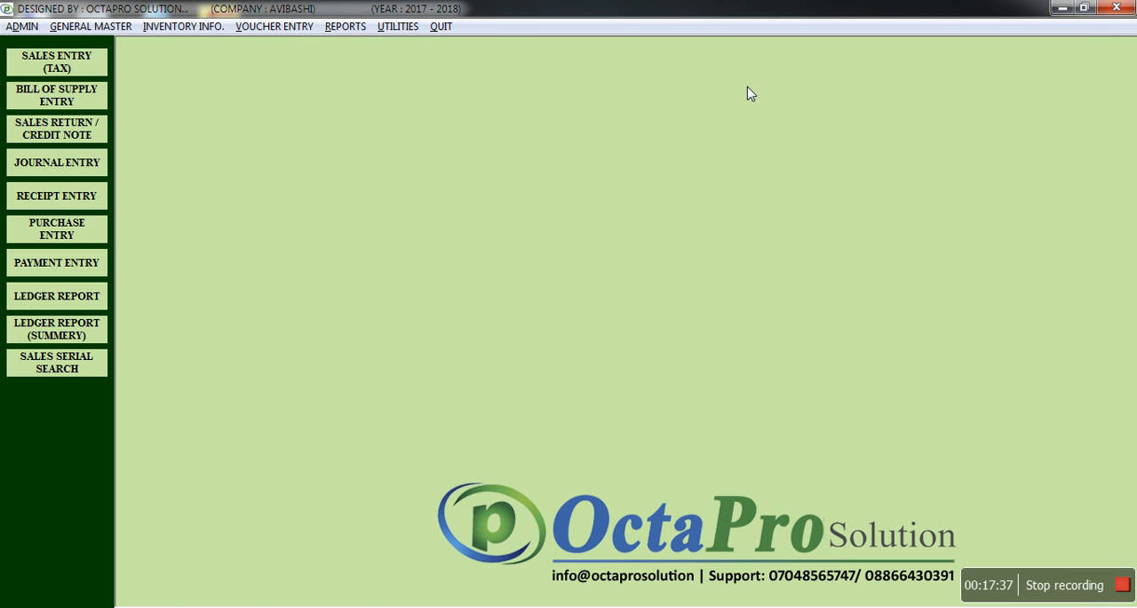
- Bring up the available voucher entry forms
{"action": "left_click", "coordinate": [276, 26]}
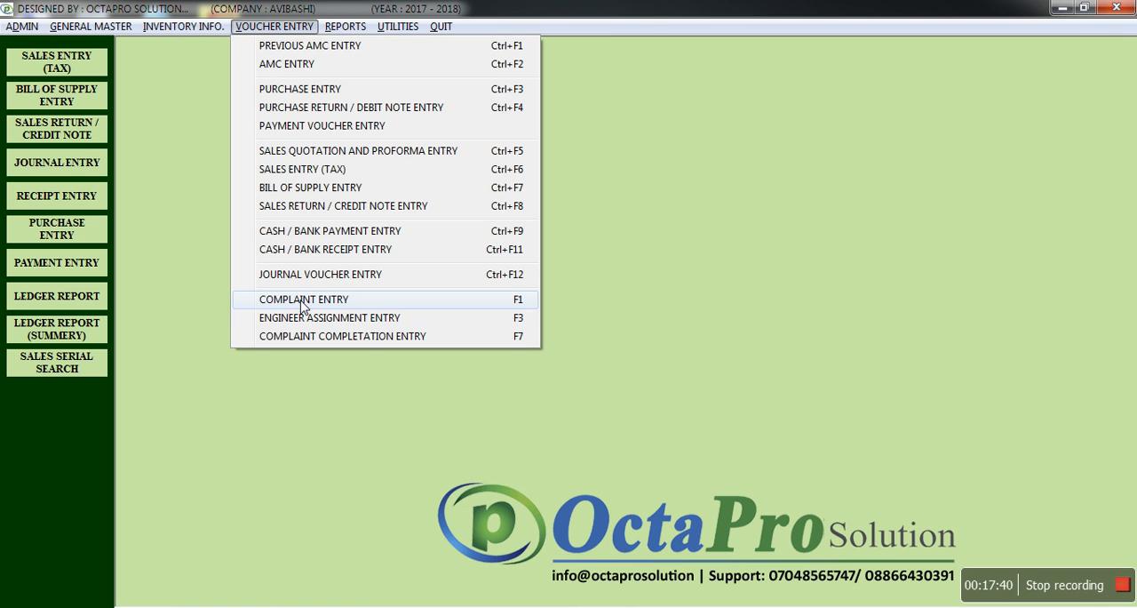